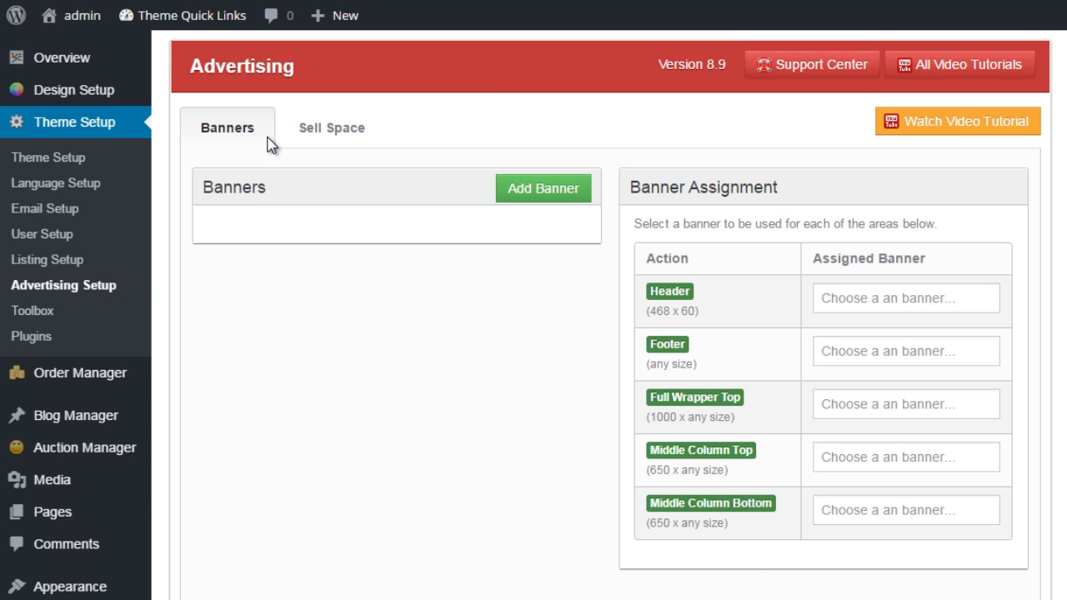
- Review the advertising setup's Banners and Sell Space sections, ending on the banner list and banner assignment areas
{"action": "left_click", "coordinate": [241, 136]}
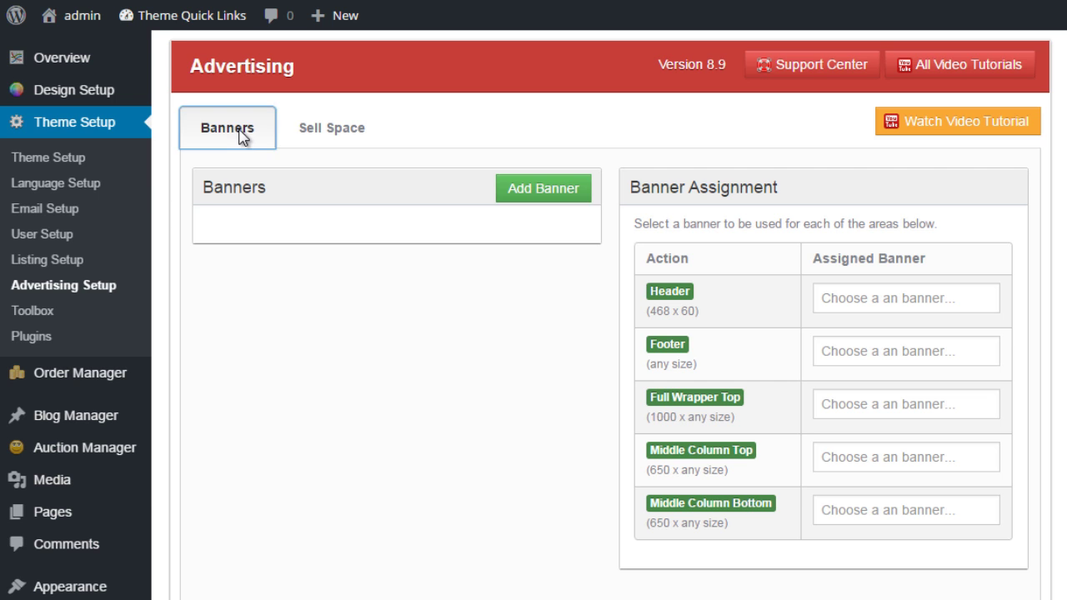
{"action": "left_click", "coordinate": [309, 136]}
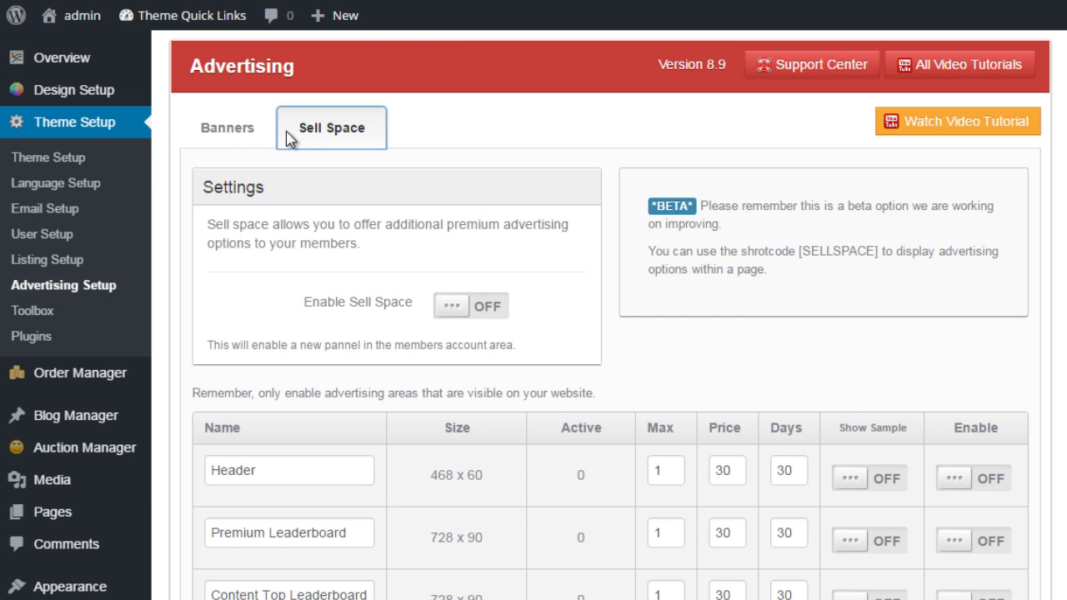
{"action": "left_click", "coordinate": [254, 136]}
{"action": "left_click", "coordinate": [329, 315]}
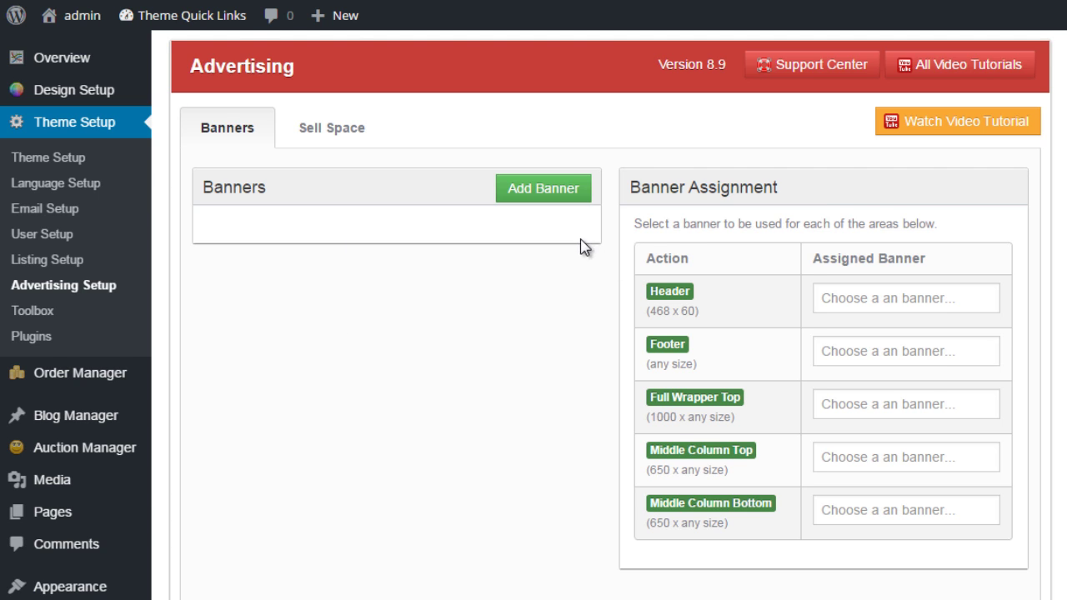
{"action": "scroll", "coordinate": [567, 292], "scroll_direction": "down", "scroll_amount": 1}
{"action": "scroll", "coordinate": [575, 333], "scroll_direction": "up", "scroll_amount": 1}
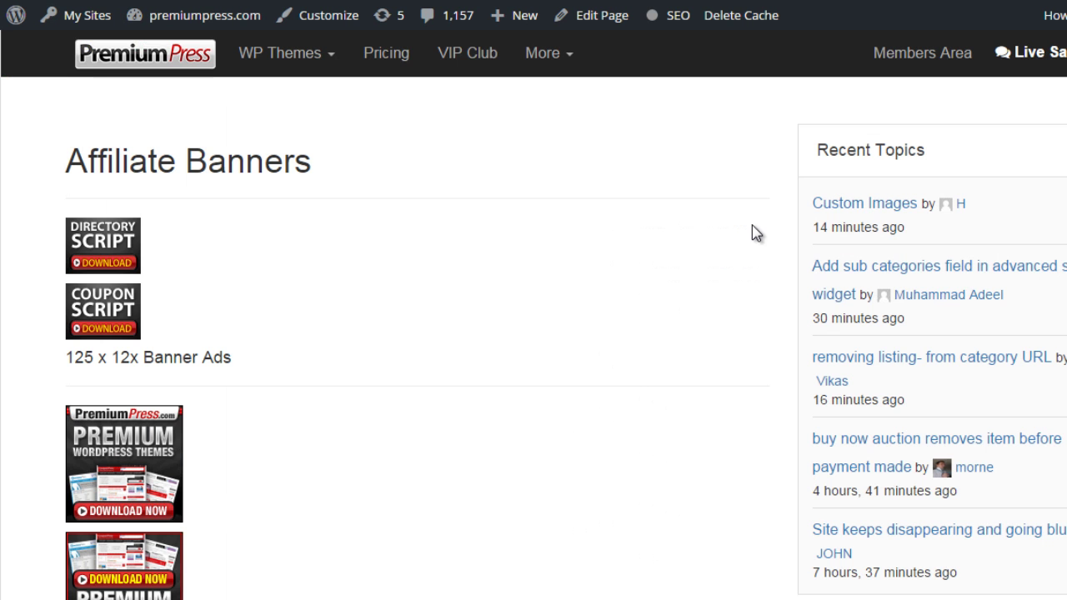
- Copy the image address of the blue Directory Software banner from the 468 x 60 group on the PremiumPress Affiliate Banners page
{"action": "scroll", "coordinate": [688, 277], "scroll_direction": "down", "scroll_amount": 15}
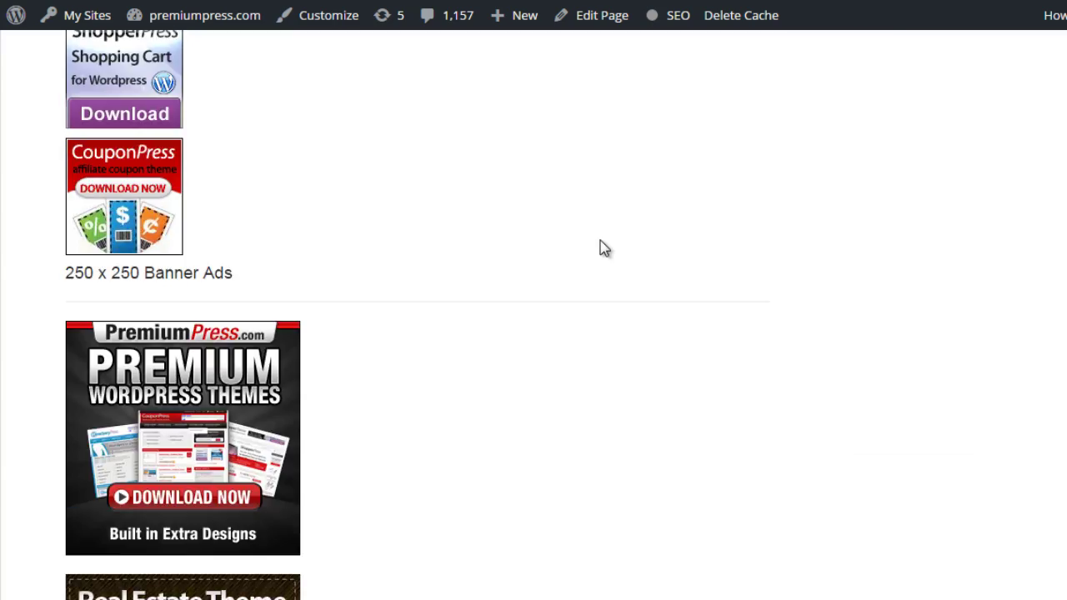
{"action": "scroll", "coordinate": [285, 315], "scroll_direction": "down", "scroll_amount": 20}
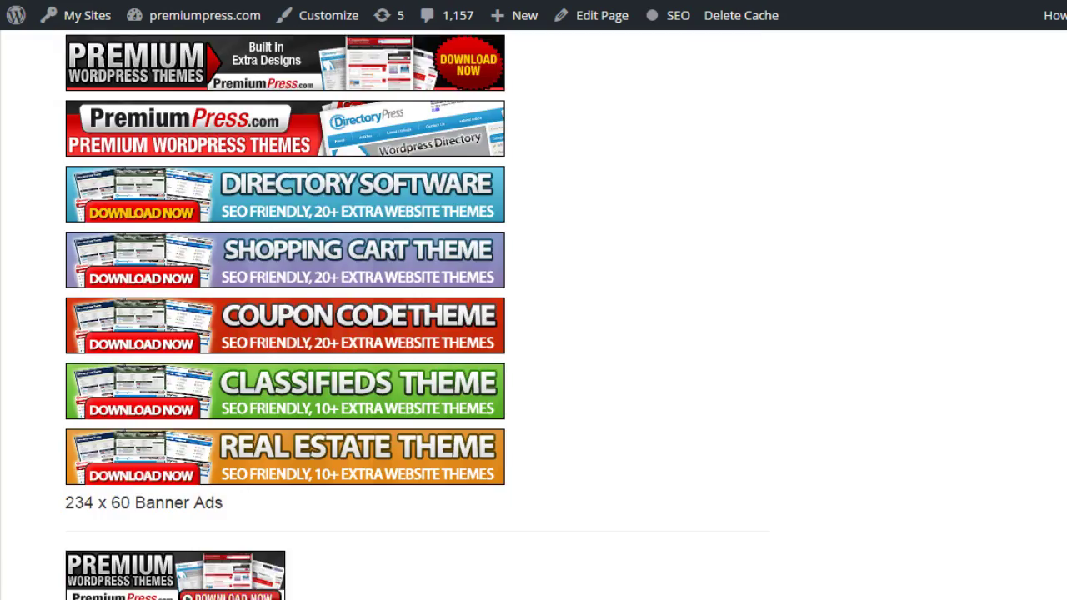
{"action": "scroll", "coordinate": [864, 329], "scroll_direction": "up", "scroll_amount": 5}
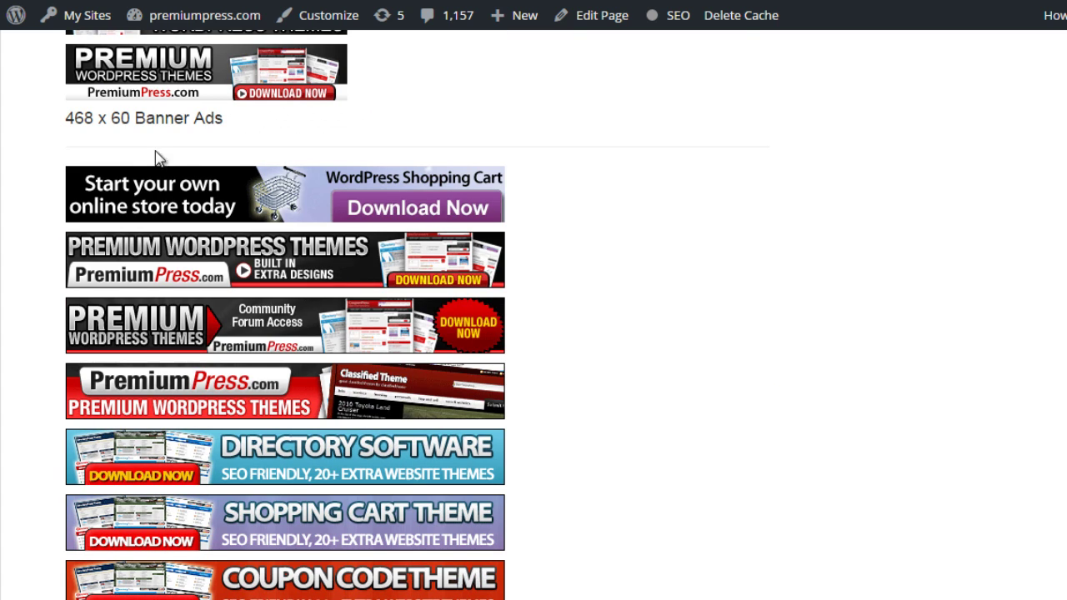
{"action": "scroll", "coordinate": [464, 318], "scroll_direction": "down", "scroll_amount": 1}
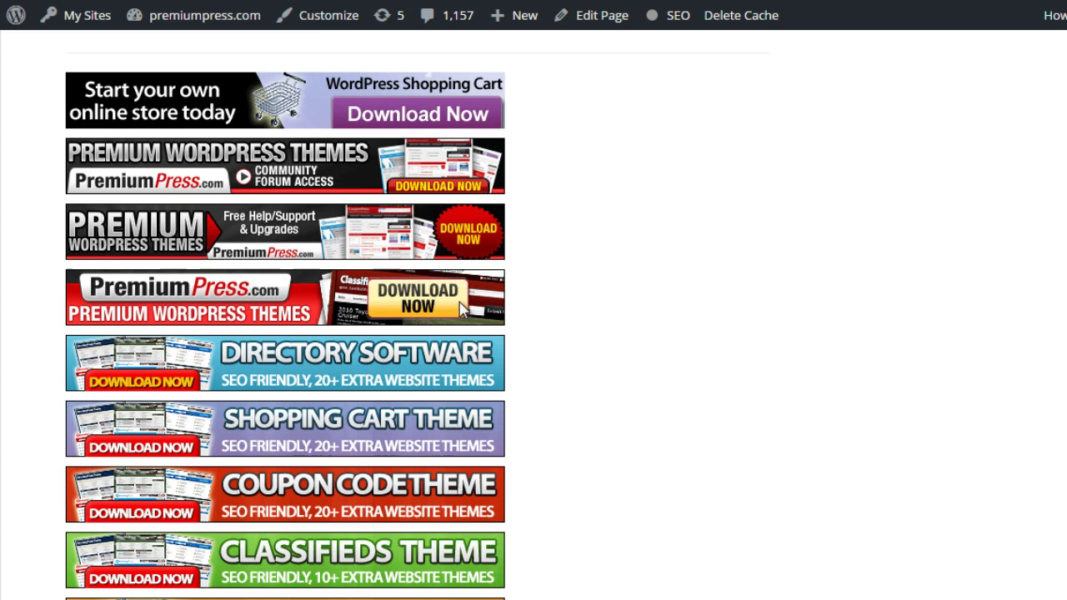
{"action": "scroll", "coordinate": [291, 290], "scroll_direction": "down", "scroll_amount": 2}
{"action": "right_click", "coordinate": [261, 179]}
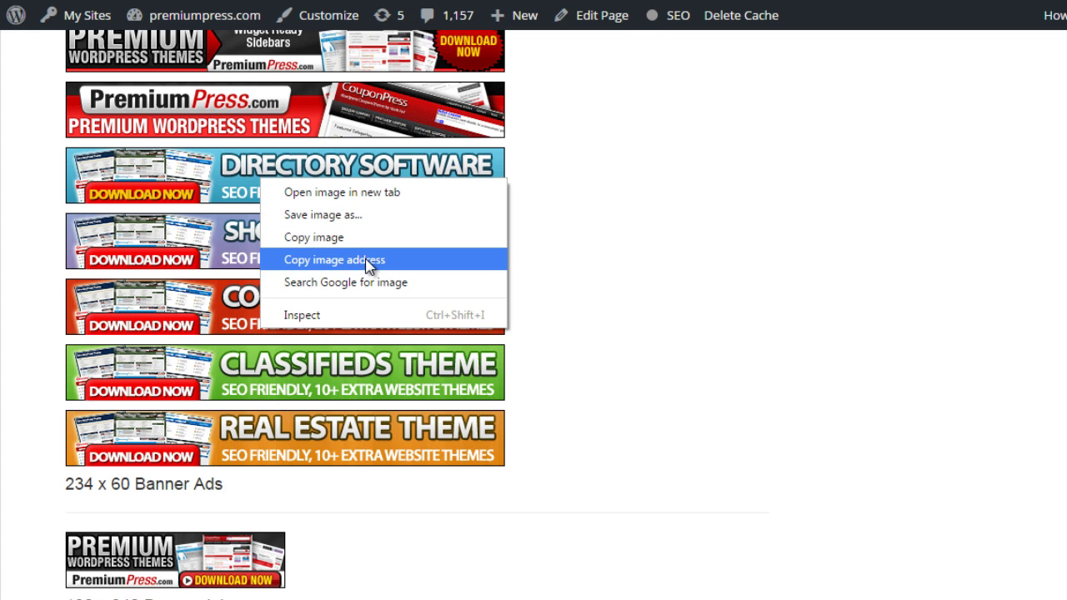
{"action": "left_click", "coordinate": [372, 260]}
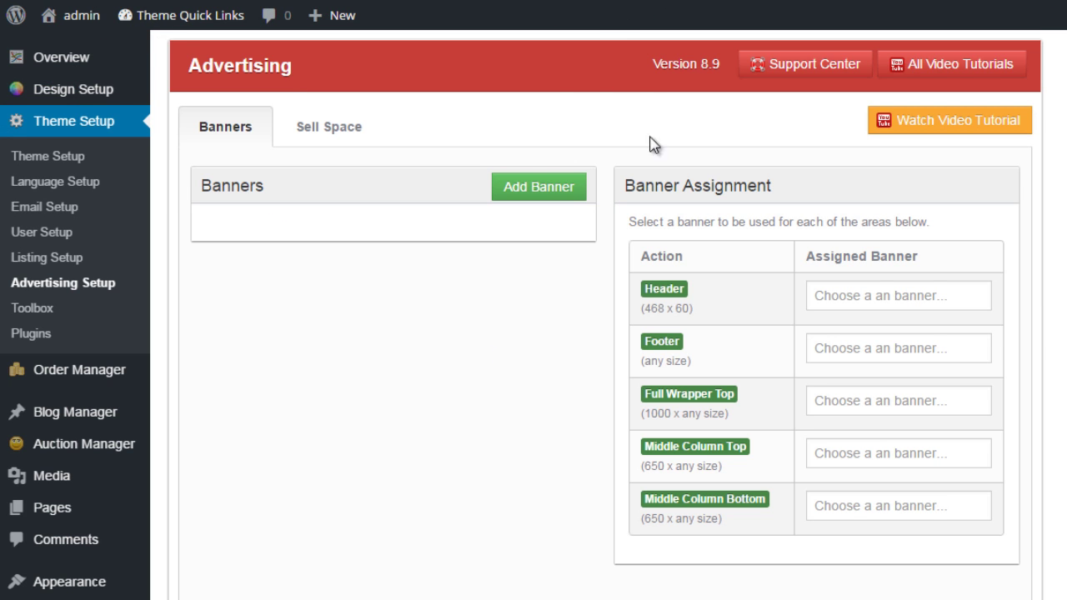
- In the advertising setup, start a new banner titled "Header Banner" and leave its display category blank
{"action": "left_click", "coordinate": [539, 187]}
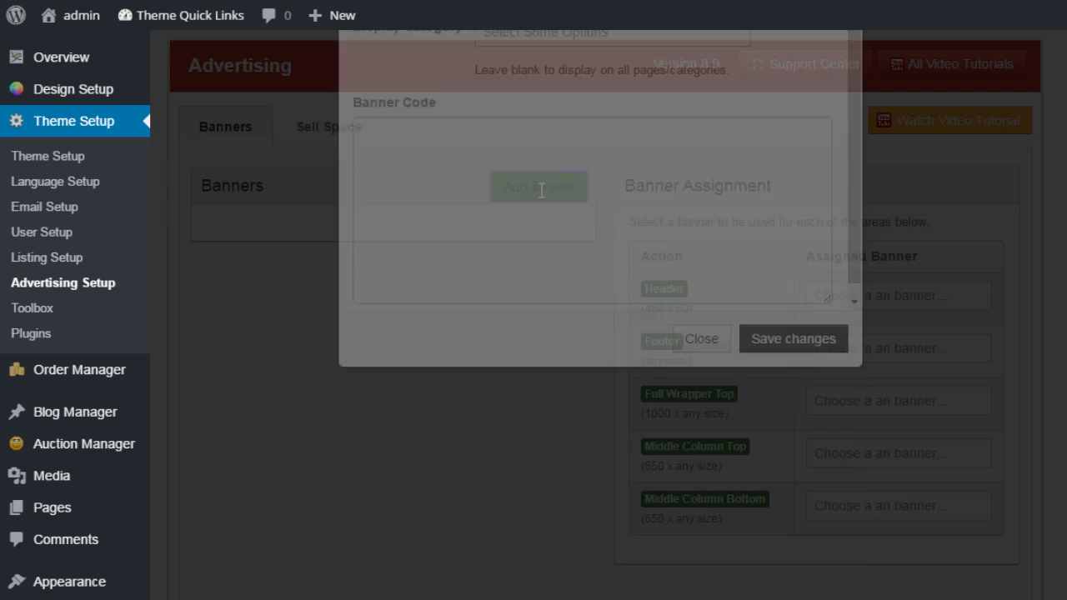
{"action": "left_click", "coordinate": [556, 202]}
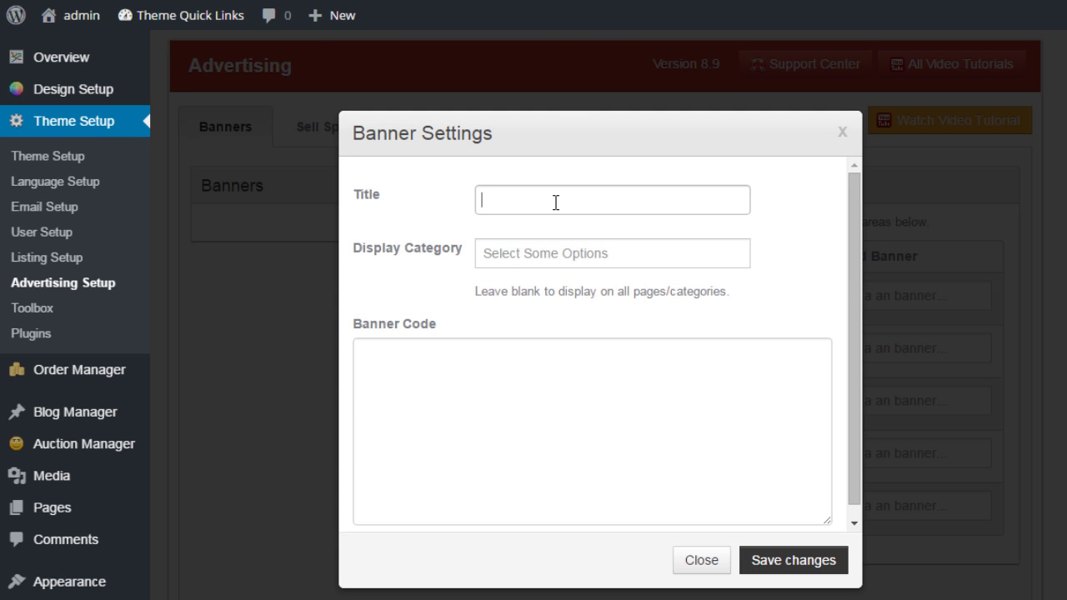
{"action": "type", "text": "Hea"}
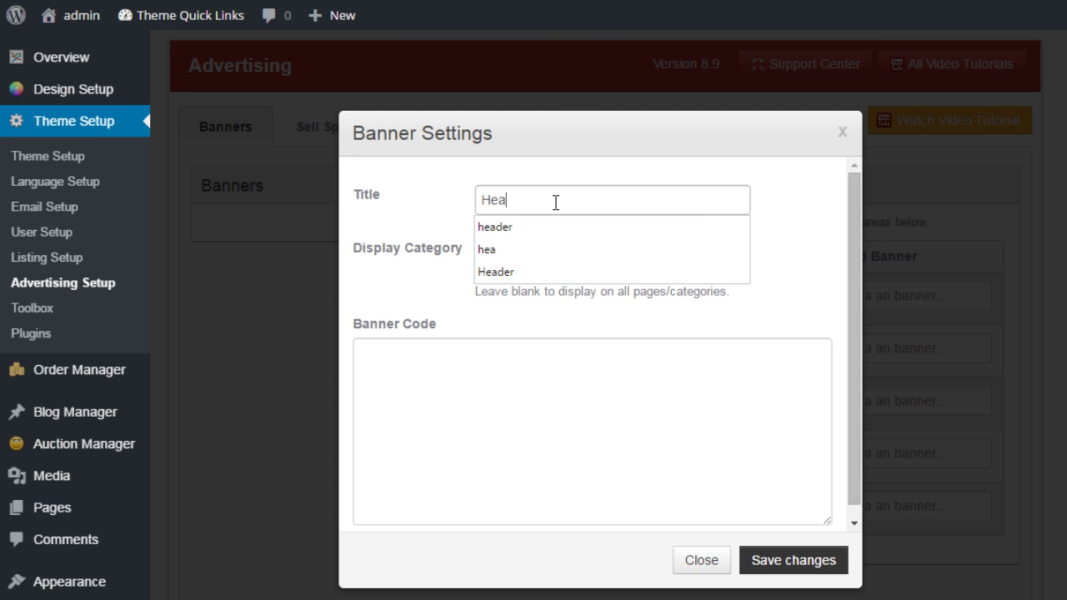
{"action": "type", "text": "der Banner"}
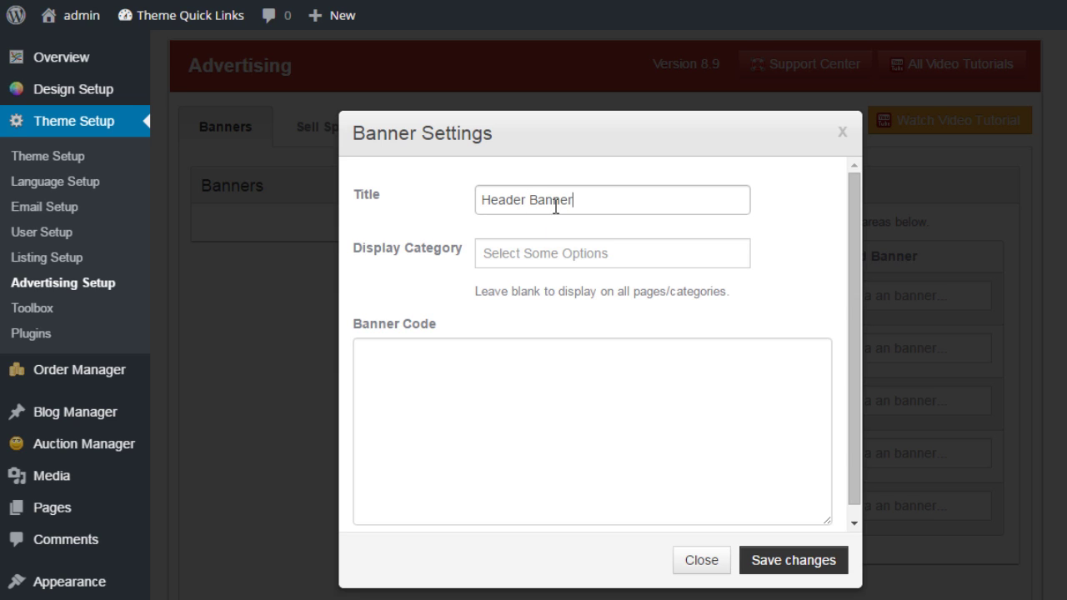
{"action": "left_click", "coordinate": [565, 254]}
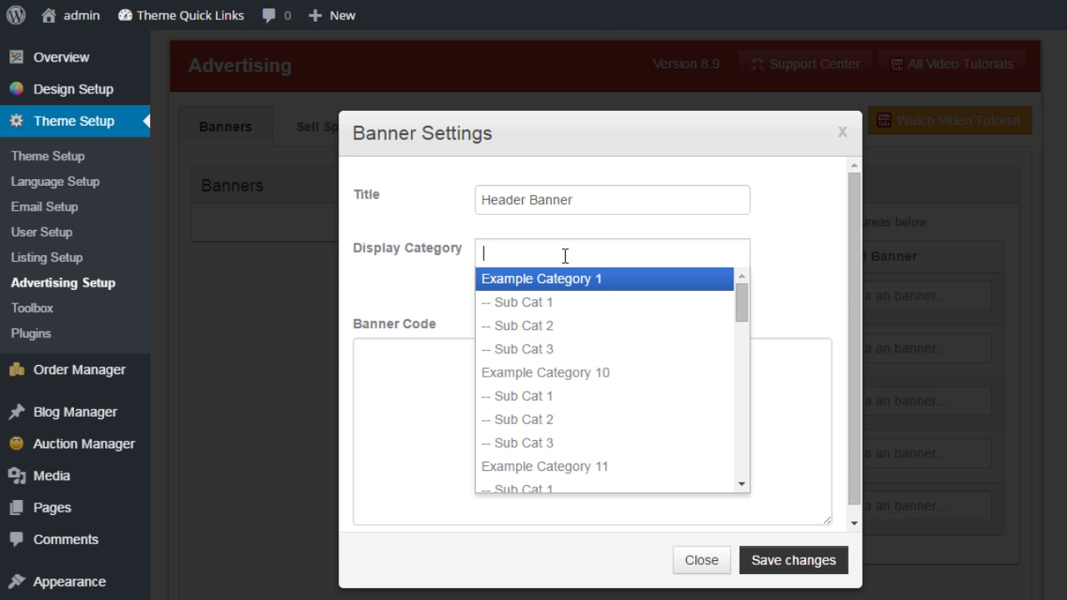
{"action": "left_click", "coordinate": [769, 255]}
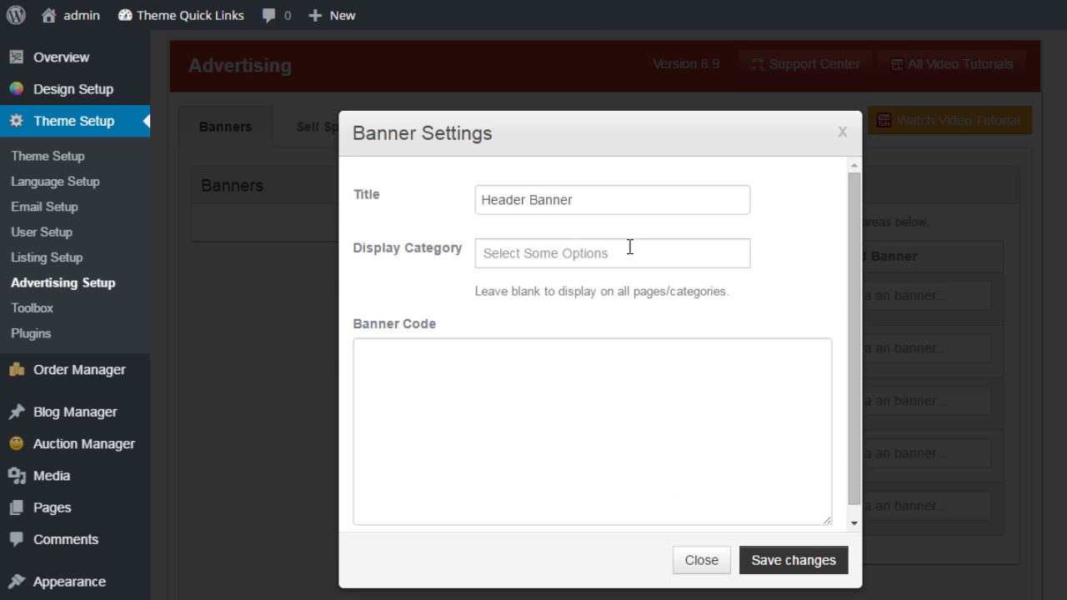
{"action": "left_click", "coordinate": [590, 253]}
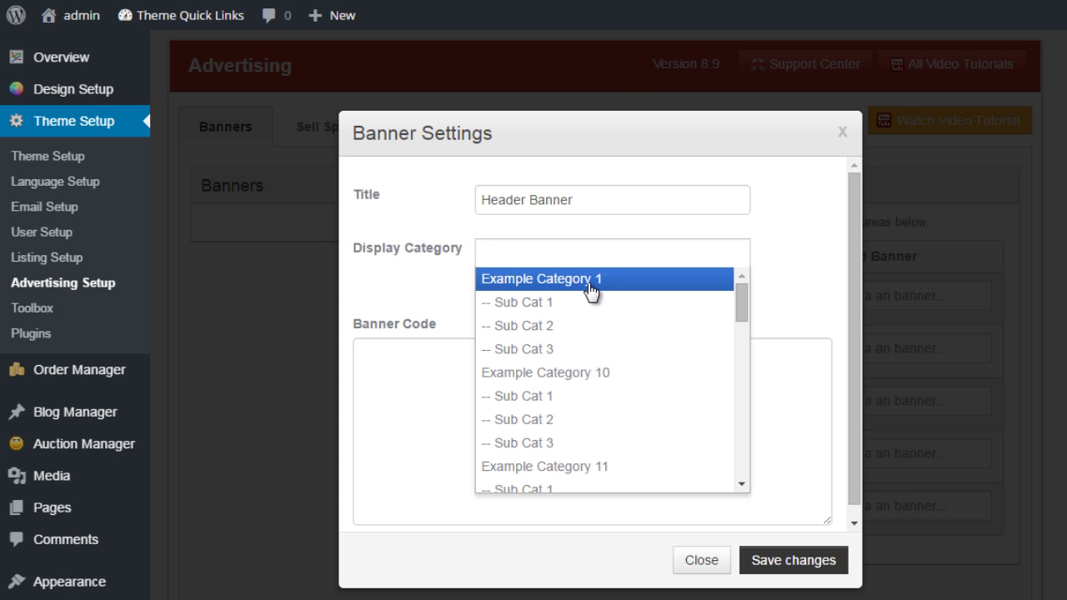
{"action": "left_click", "coordinate": [788, 257]}
{"action": "left_click", "coordinate": [600, 370]}
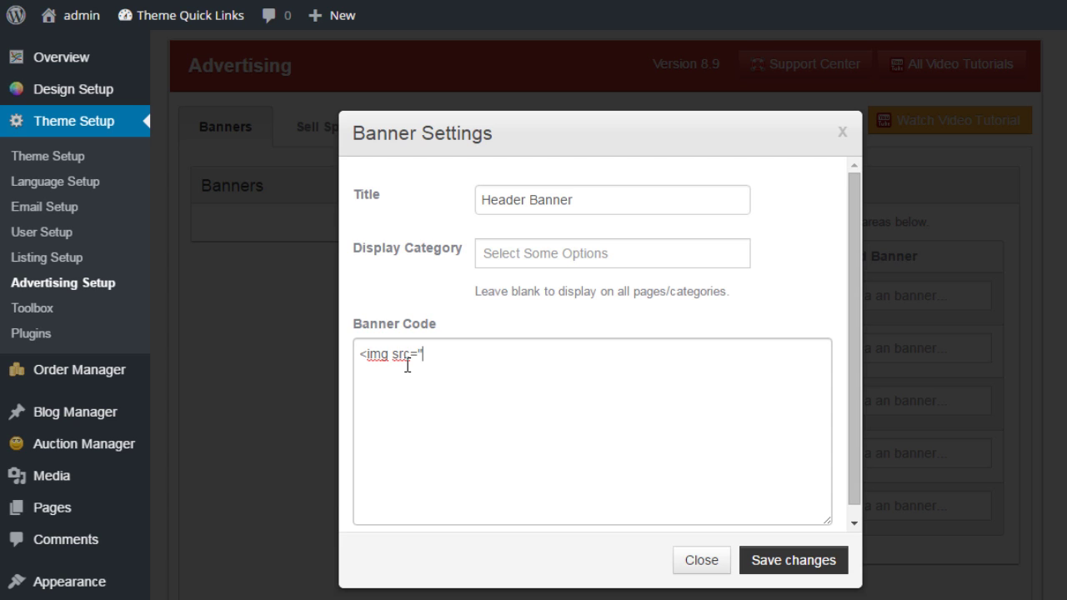
{"action": "key", "text": "ctrl+v"}
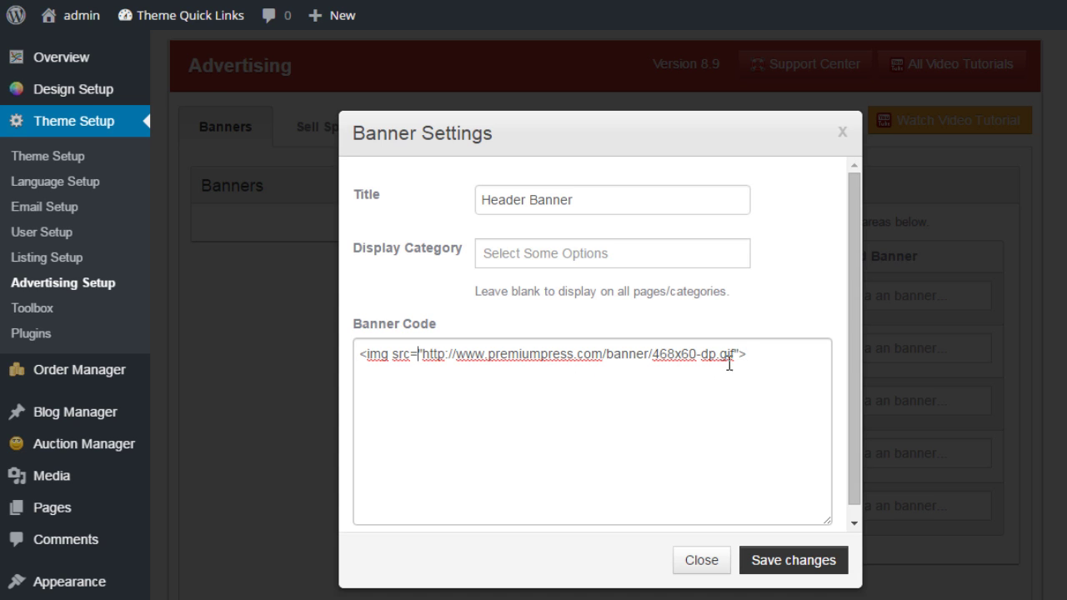
{"action": "left_click", "coordinate": [754, 562]}
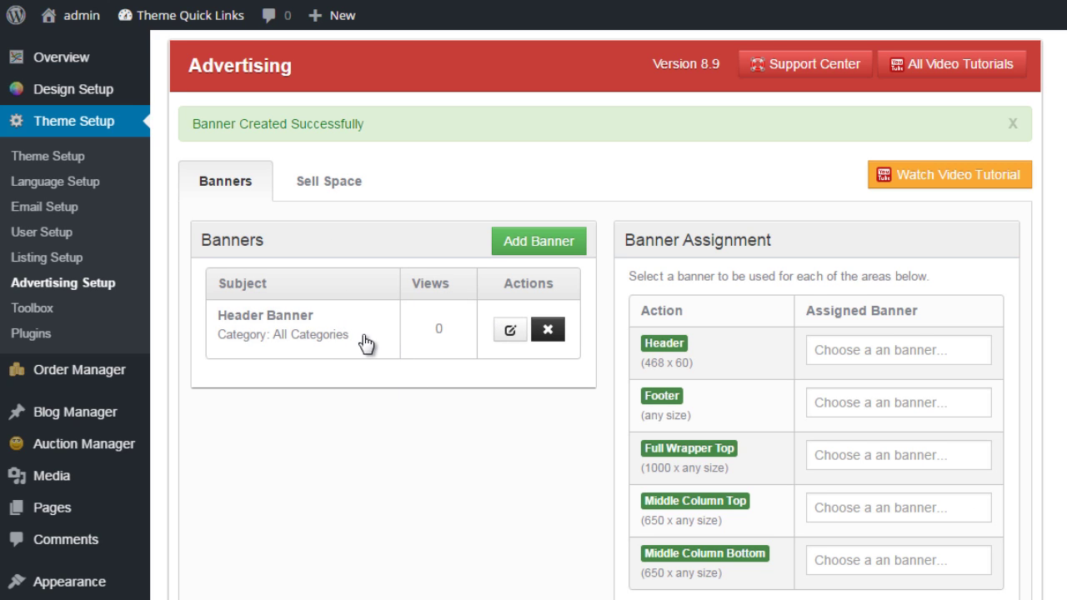
- Assign Header Banner to the Header (468 x 60) area and save the advertising changes
{"action": "left_click", "coordinate": [870, 349]}
{"action": "left_click", "coordinate": [1062, 354]}
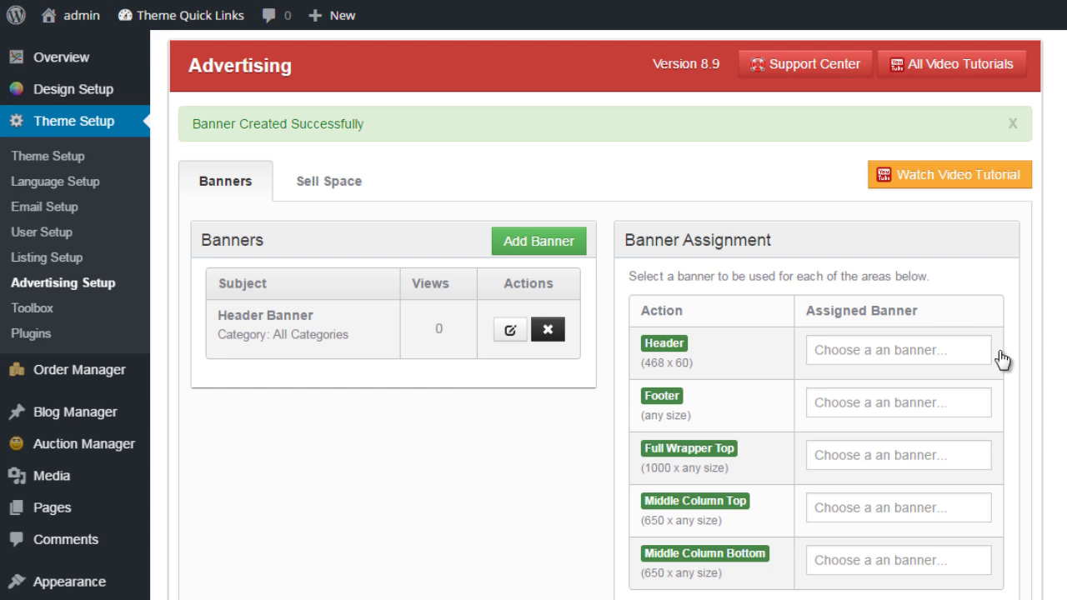
{"action": "left_click", "coordinate": [973, 352]}
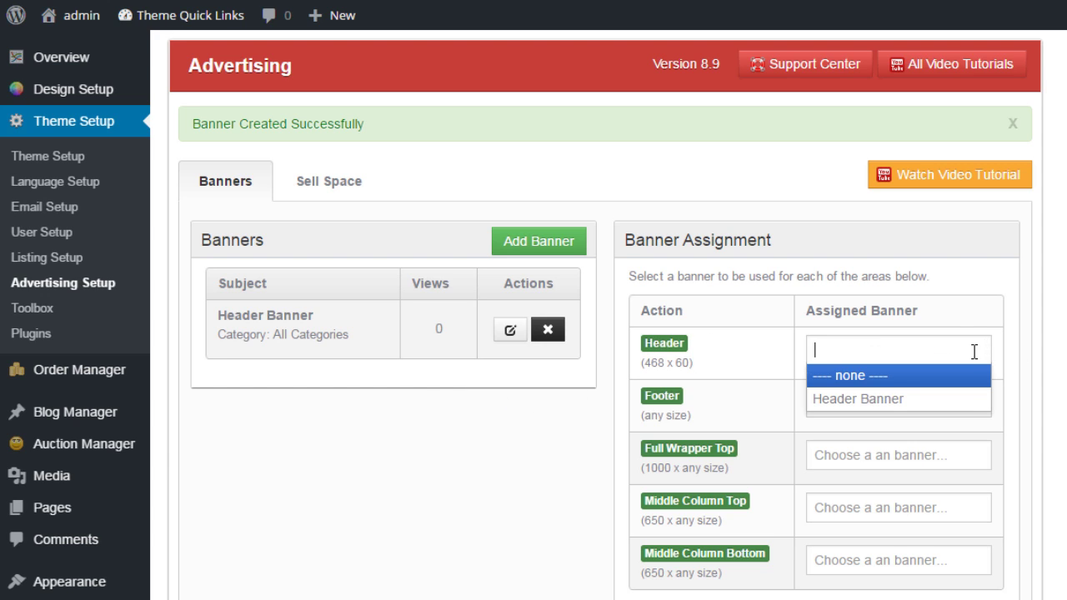
{"action": "left_click", "coordinate": [963, 397]}
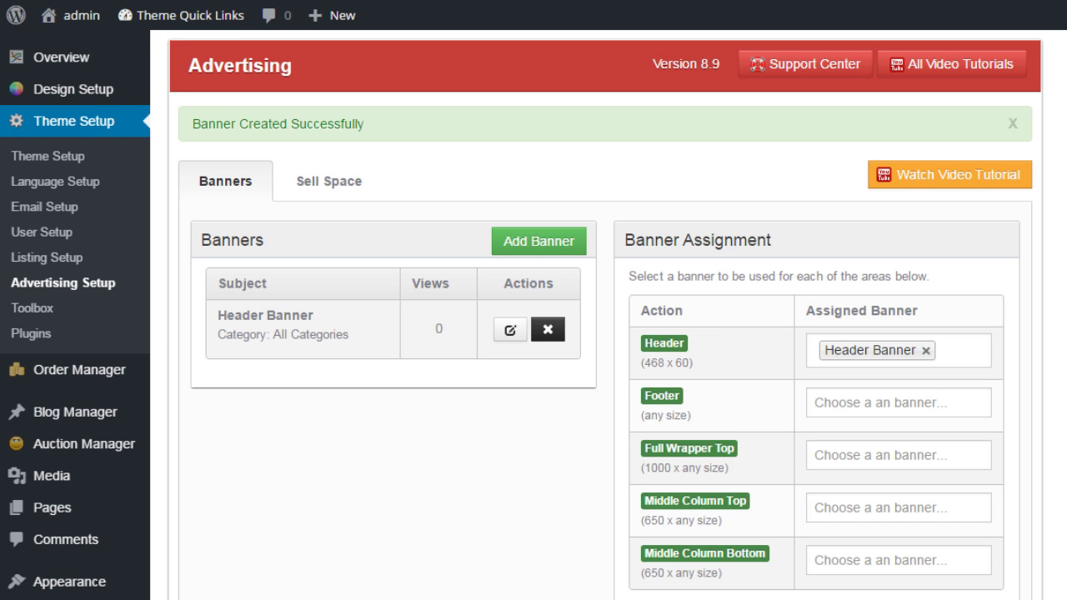
{"action": "scroll", "coordinate": [642, 362], "scroll_direction": "down", "scroll_amount": 5}
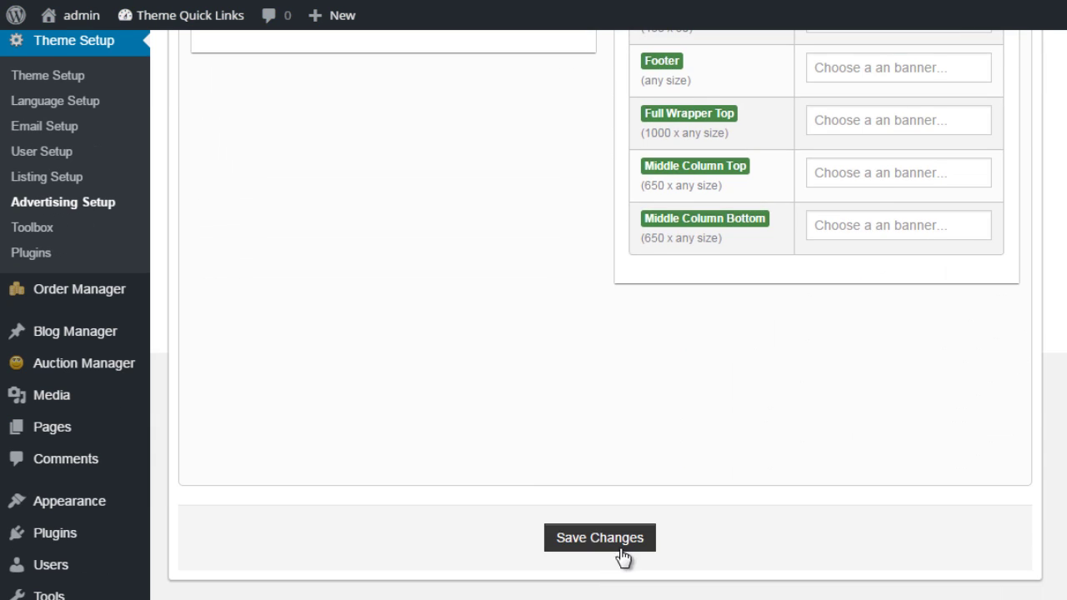
{"action": "left_click", "coordinate": [617, 541]}
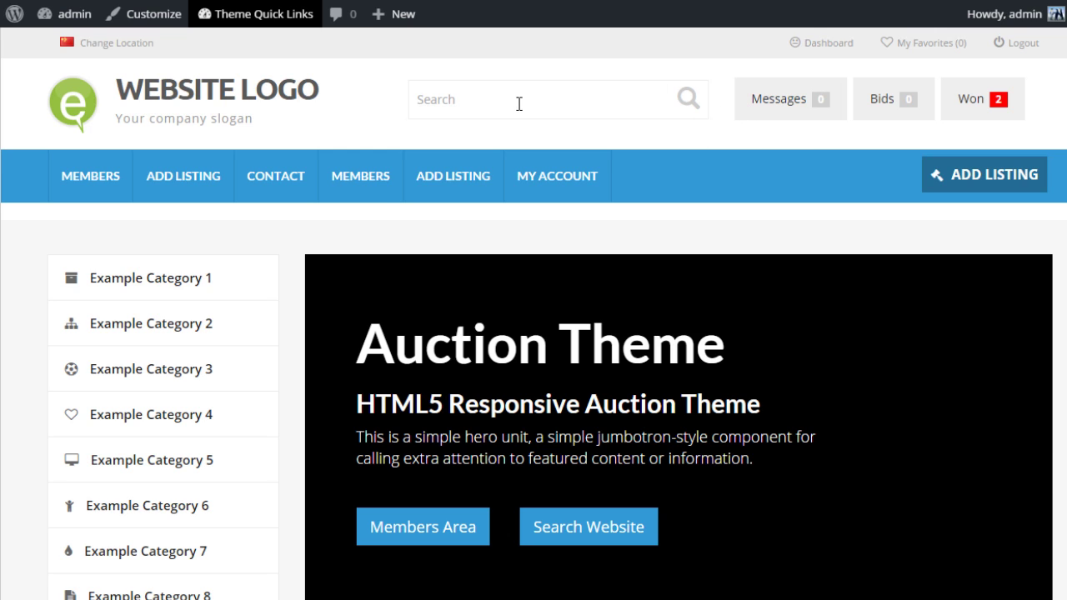
- Check the header area beside the logo on the live website
{"action": "left_click", "coordinate": [519, 103]}
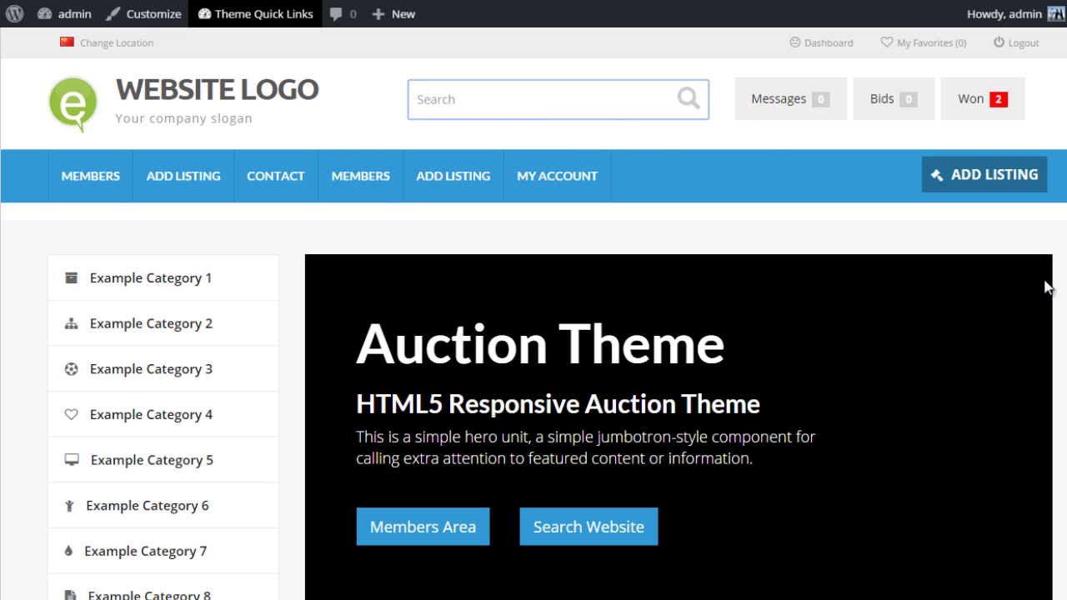
{"action": "left_click", "coordinate": [1065, 288]}
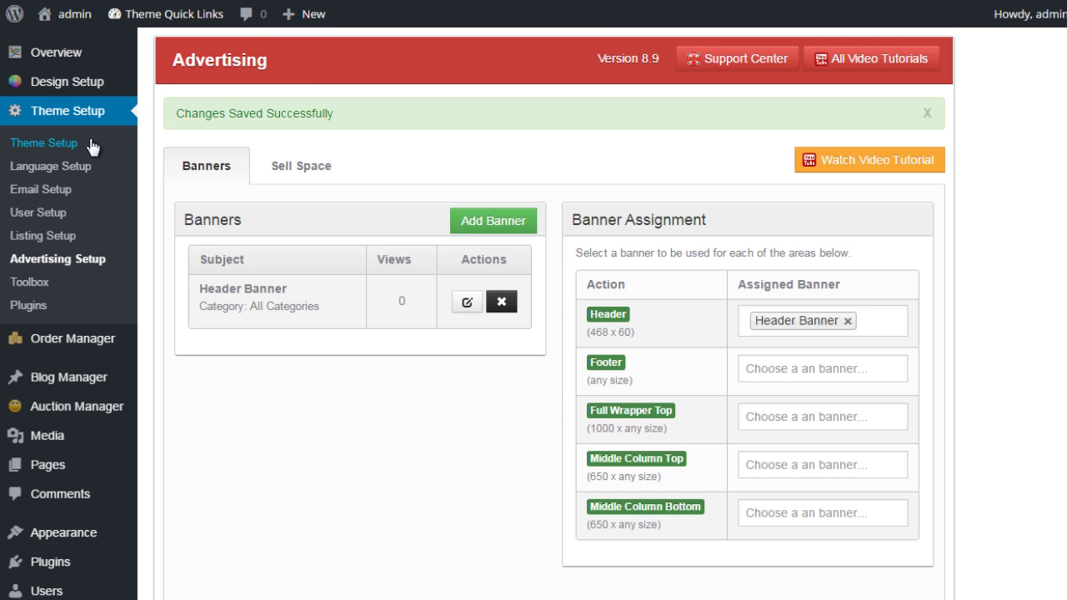
- In the theme setup's Top Navigation settings, choose the header layout with a 320x80 logo and a 460x80 banner
{"action": "left_click", "coordinate": [66, 144]}
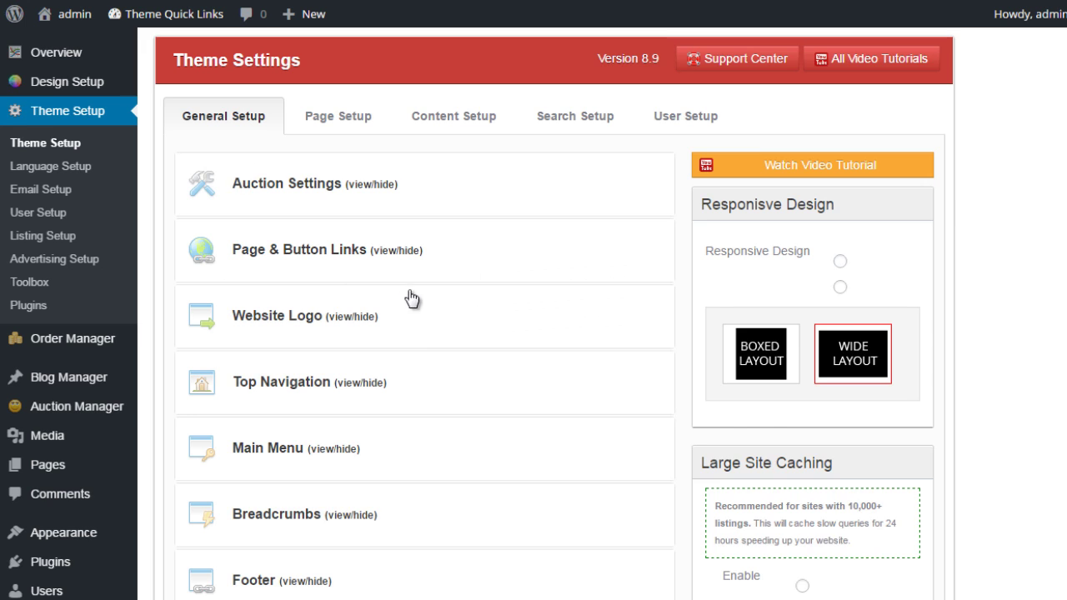
{"action": "scroll", "coordinate": [409, 298], "scroll_direction": "down", "scroll_amount": 2}
{"action": "left_click", "coordinate": [352, 213]}
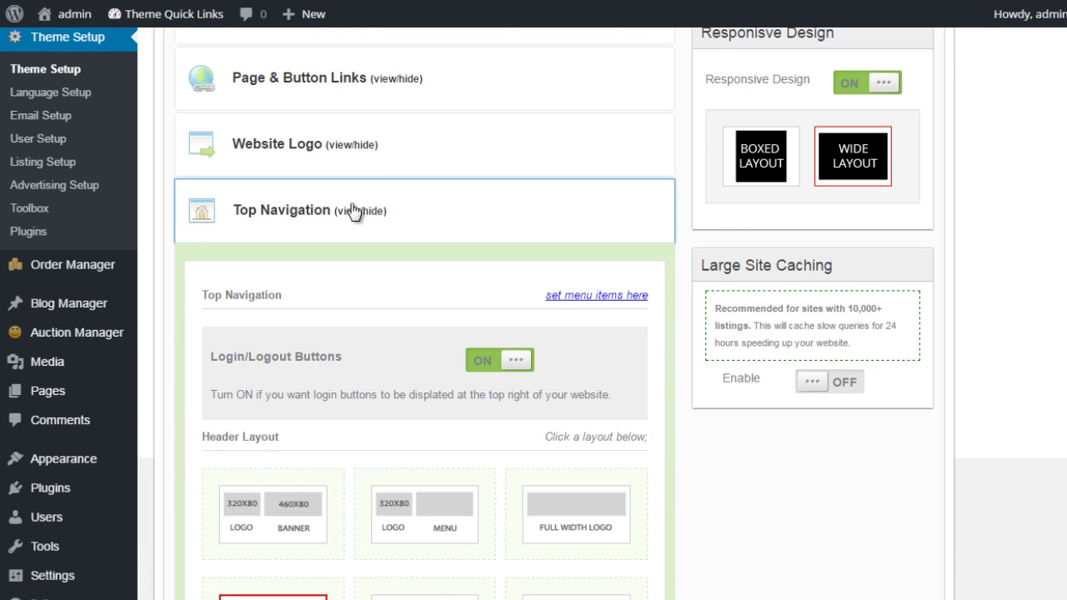
{"action": "scroll", "coordinate": [359, 208], "scroll_direction": "down", "scroll_amount": 3}
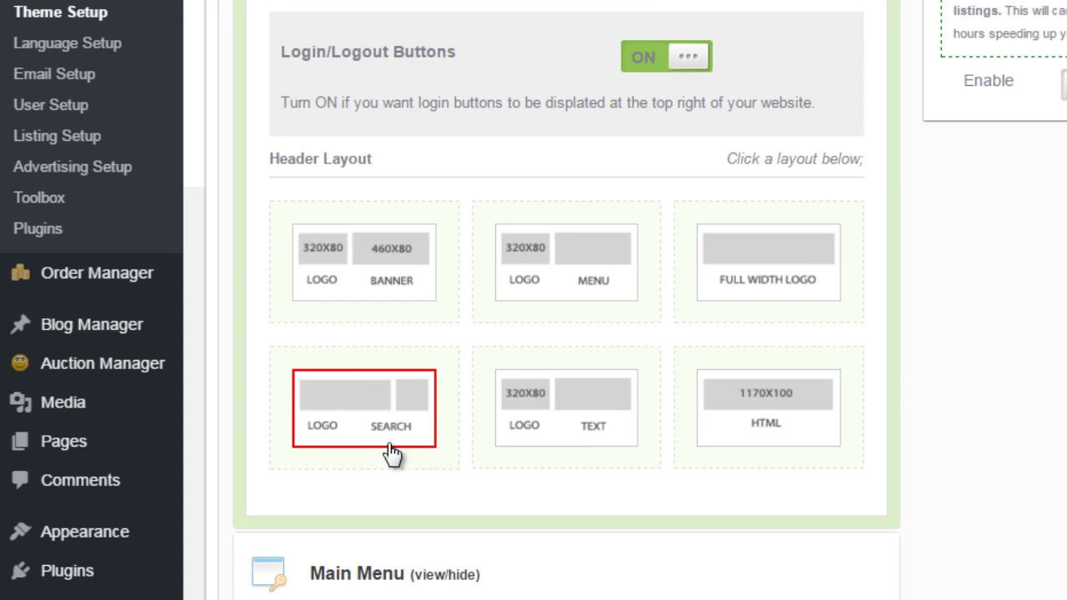
{"action": "left_click", "coordinate": [376, 267]}
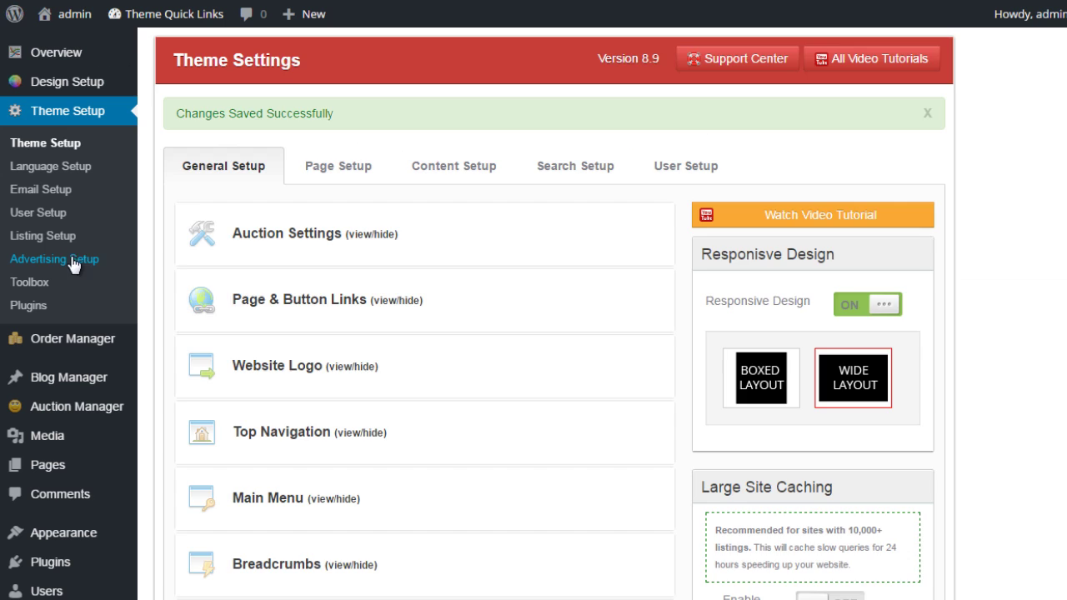
- Return to the advertising setup, then check the header banner on the website's My Account and Example Category 1 pages
{"action": "left_click", "coordinate": [73, 262]}
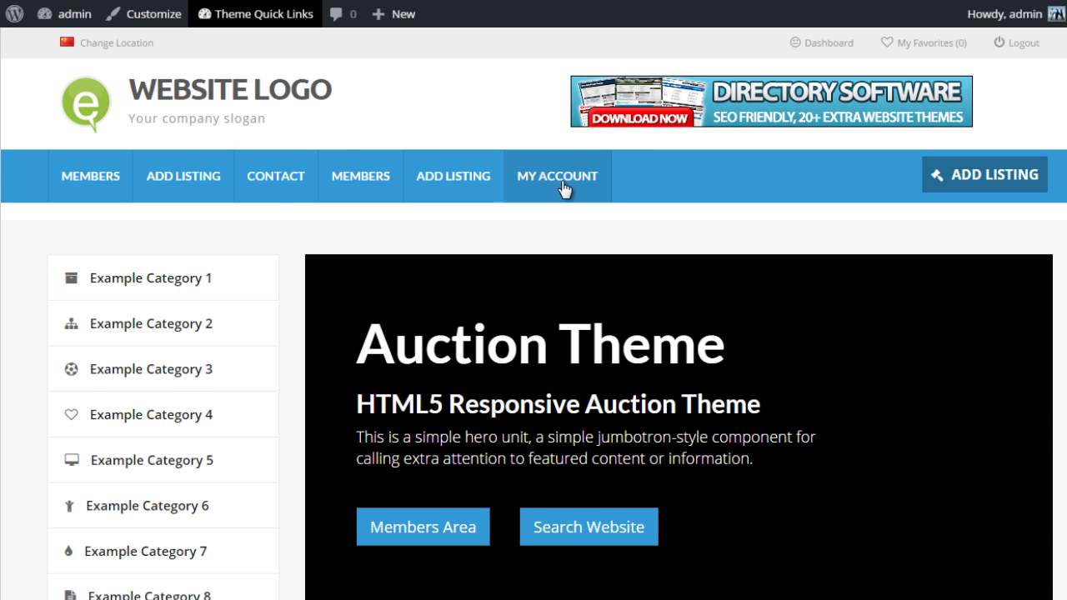
{"action": "left_click", "coordinate": [560, 188]}
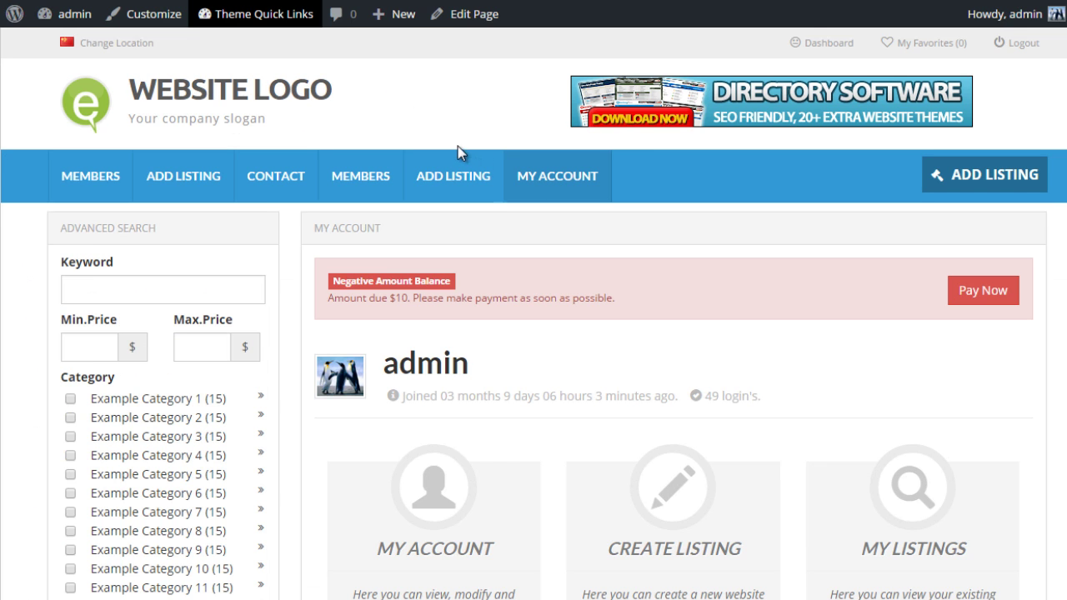
{"action": "scroll", "coordinate": [281, 195], "scroll_direction": "down", "scroll_amount": 5}
{"action": "scroll", "coordinate": [279, 196], "scroll_direction": "up", "scroll_amount": 5}
{"action": "scroll", "coordinate": [280, 231], "scroll_direction": "down", "scroll_amount": 4}
{"action": "scroll", "coordinate": [281, 231], "scroll_direction": "up", "scroll_amount": 4}
{"action": "left_click", "coordinate": [183, 399]}
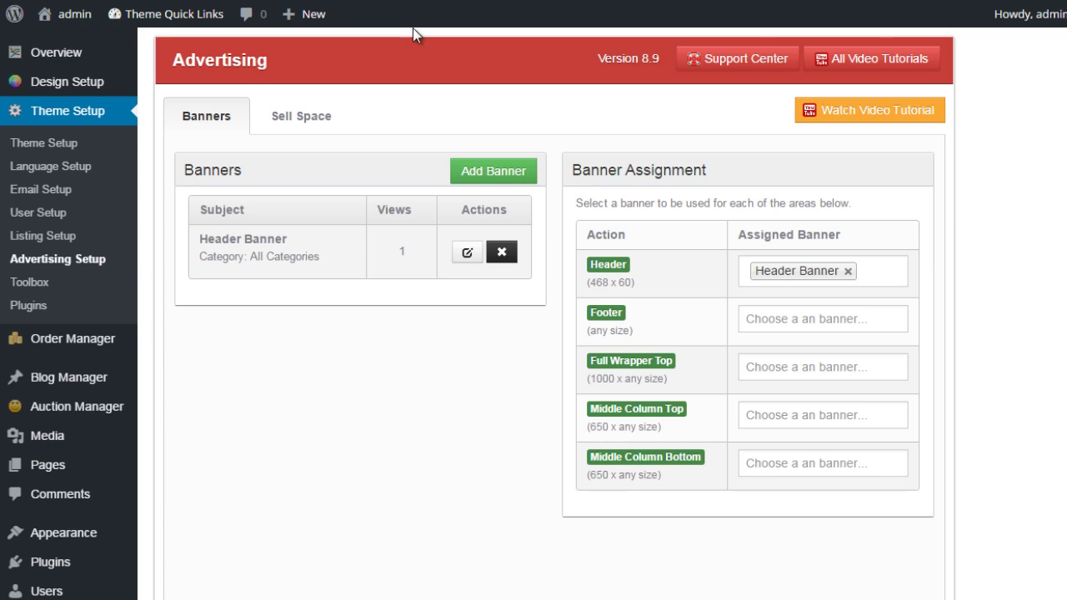
- Edit Header Banner so that it displays only in Example Category 10, and save the banner settings
{"action": "left_click", "coordinate": [467, 252]}
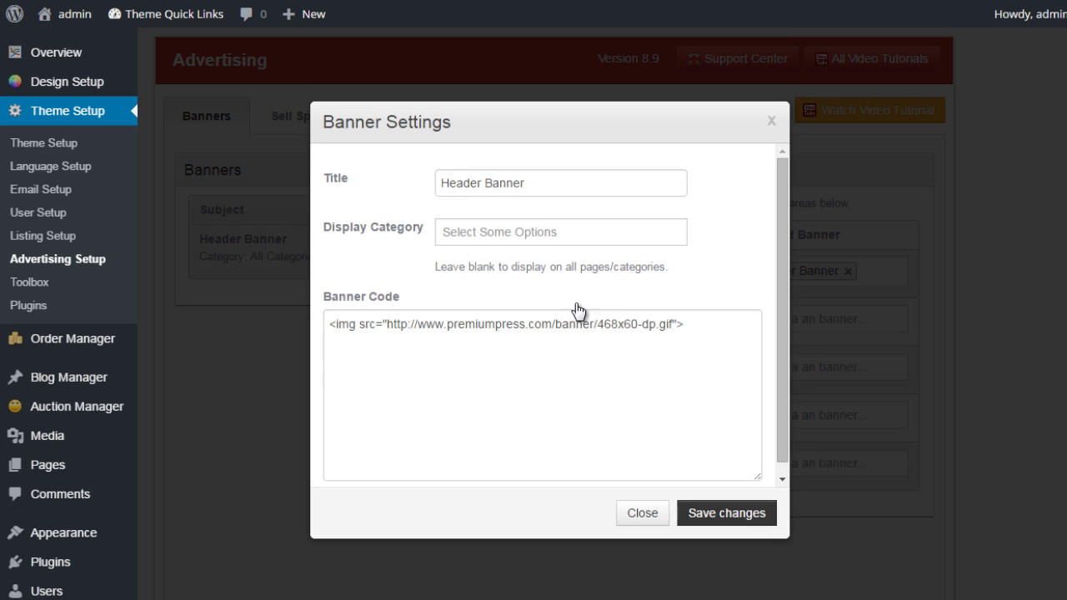
{"action": "left_click", "coordinate": [580, 226]}
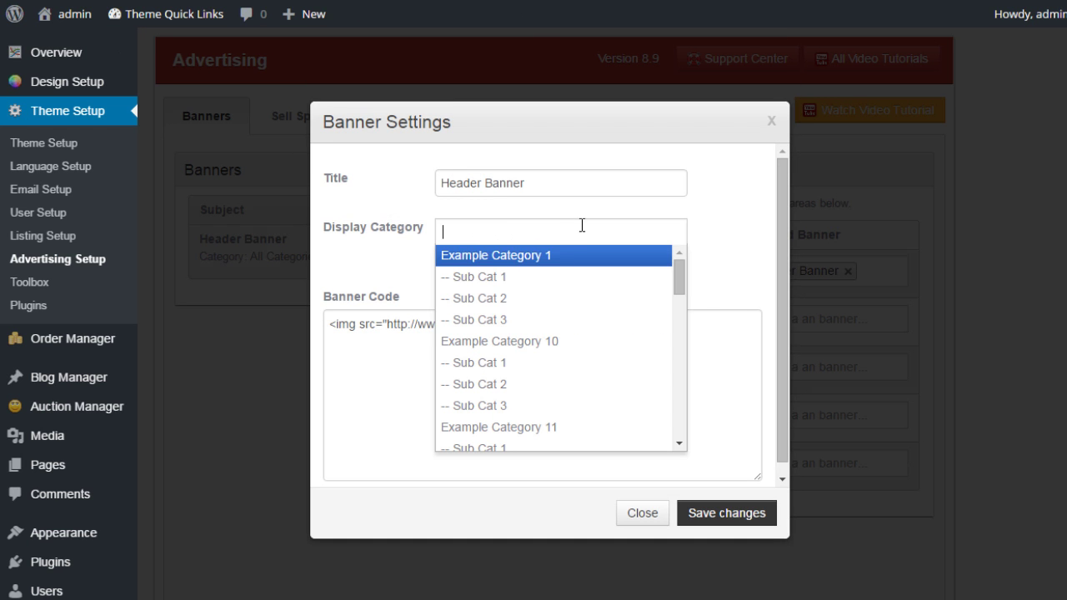
{"action": "left_click", "coordinate": [552, 341]}
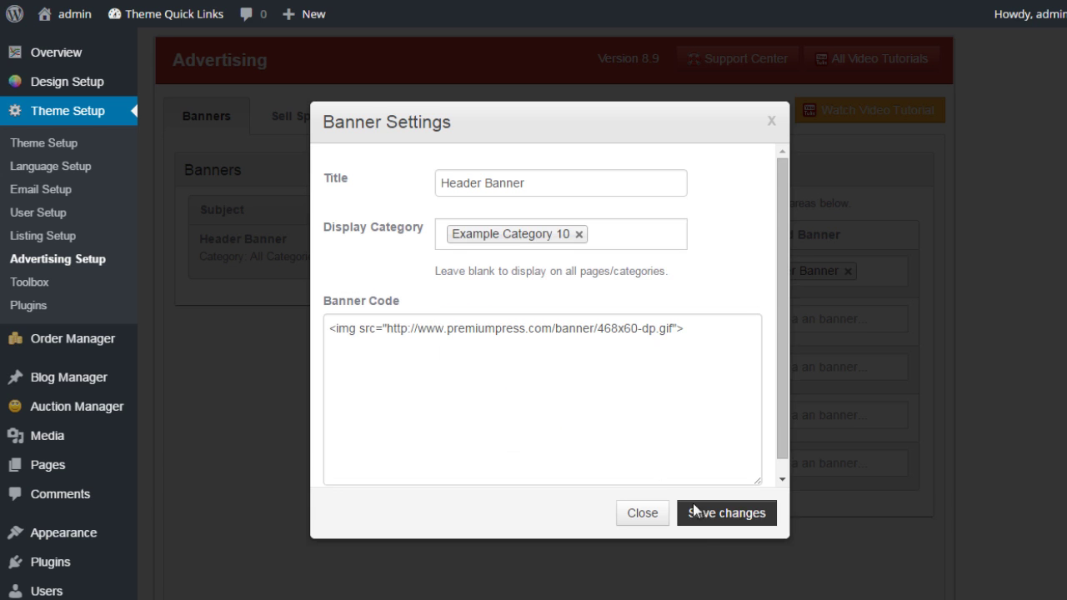
{"action": "left_click", "coordinate": [713, 513]}
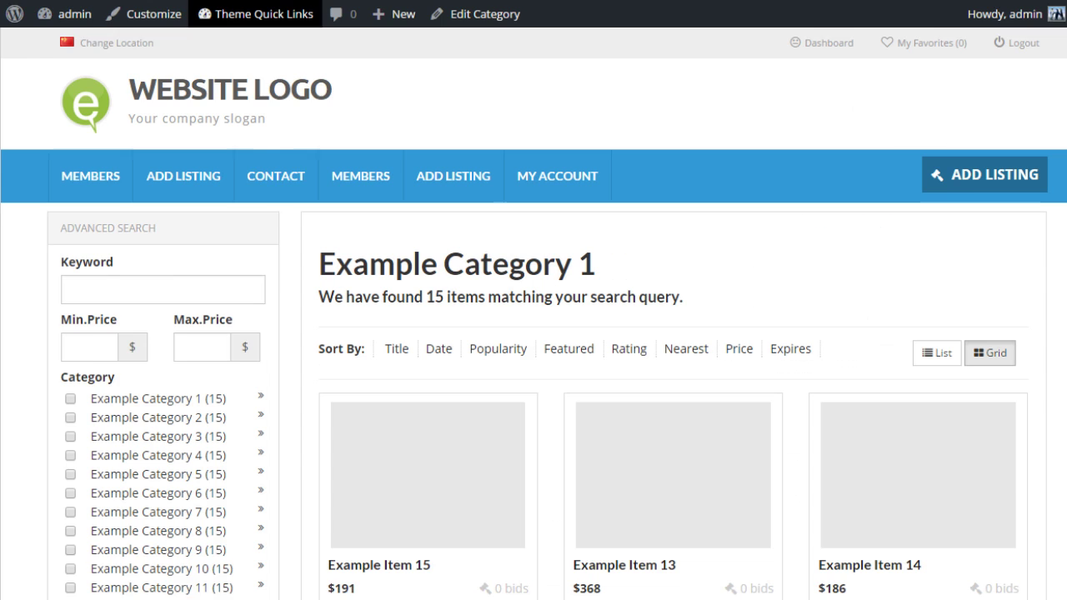
- Check the header banner on the website's Example Category 10 page
{"action": "scroll", "coordinate": [266, 358], "scroll_direction": "down", "scroll_amount": 1}
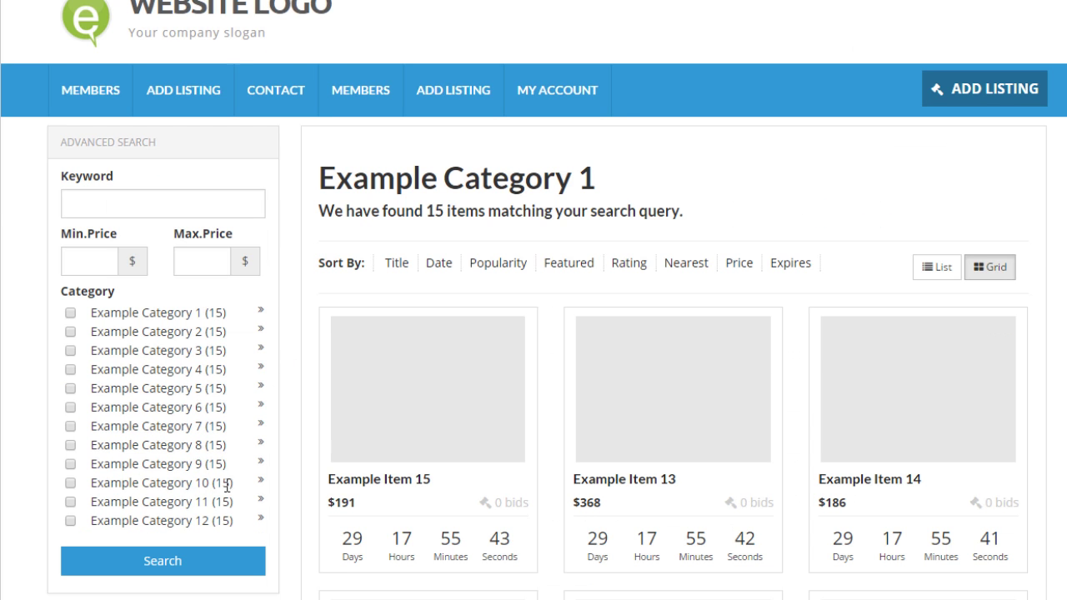
{"action": "left_click", "coordinate": [260, 485]}
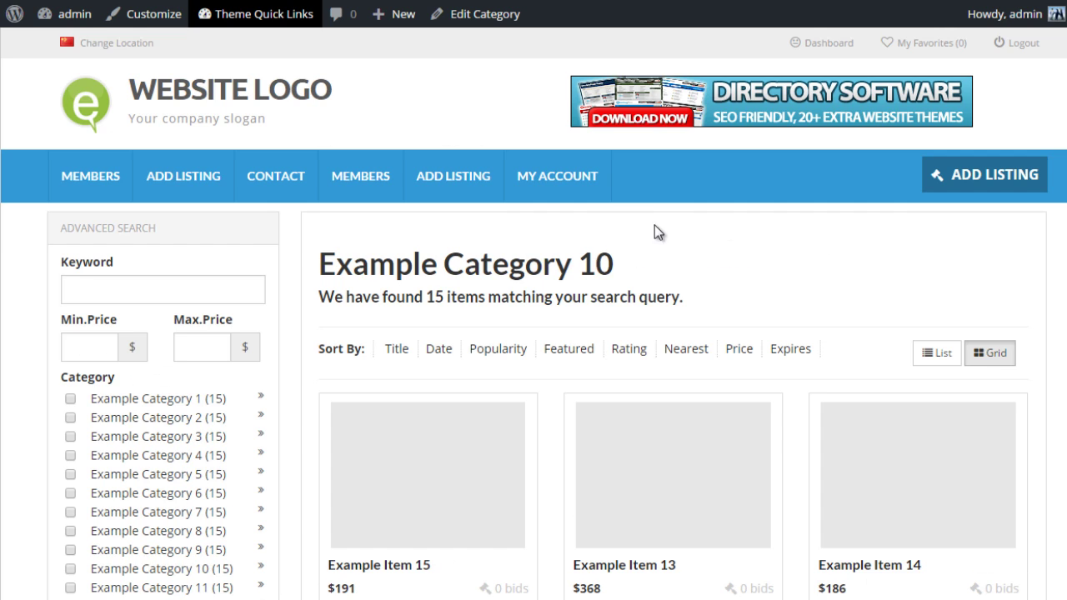
{"action": "left_click_drag", "start_coordinate": [615, 264], "coordinate": [337, 263]}
{"action": "left_click", "coordinate": [707, 147]}
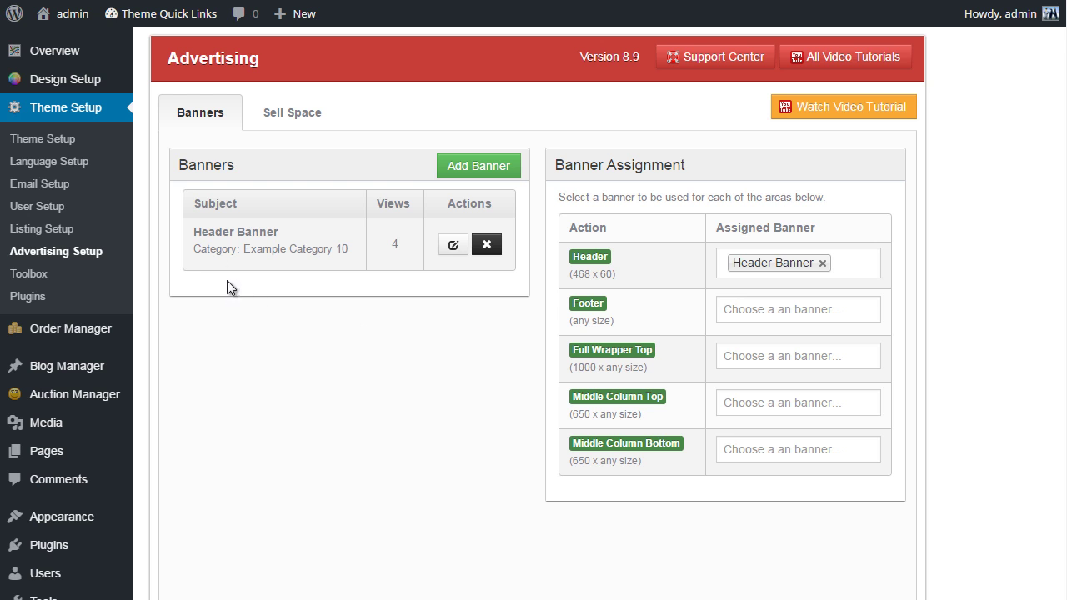
- Enable Sell Space in the advertising setup's Sell Space settings
{"action": "left_click", "coordinate": [266, 113]}
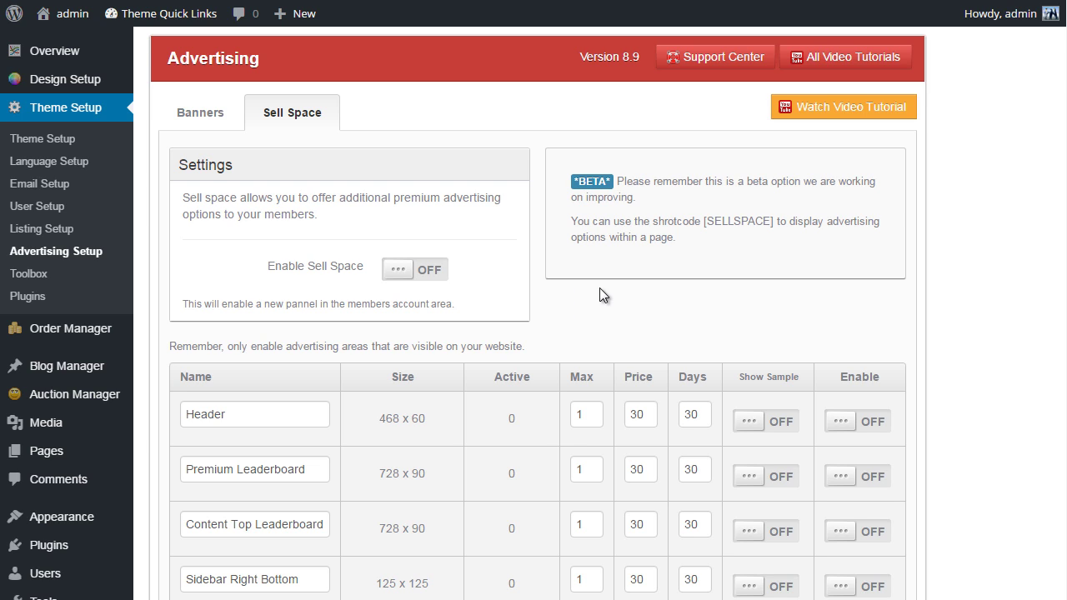
{"action": "scroll", "coordinate": [621, 287], "scroll_direction": "down", "scroll_amount": 2}
{"action": "scroll", "coordinate": [613, 280], "scroll_direction": "up", "scroll_amount": 2}
{"action": "left_click", "coordinate": [432, 271]}
- Enable selling for Header, Premium Leaderboard, Content Top Leaderboard, and the 125 x 125 Sidebar Right Bottom and Sidebar Left Bottom areas, and save the changes
{"action": "scroll", "coordinate": [807, 302], "scroll_direction": "down", "scroll_amount": 1}
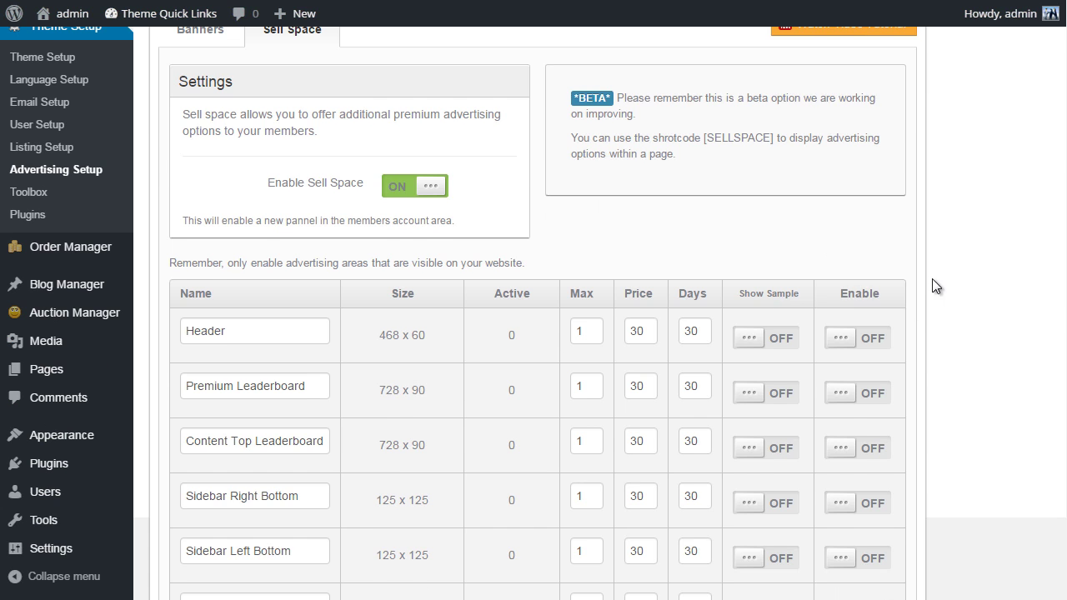
{"action": "scroll", "coordinate": [932, 283], "scroll_direction": "down", "scroll_amount": 1}
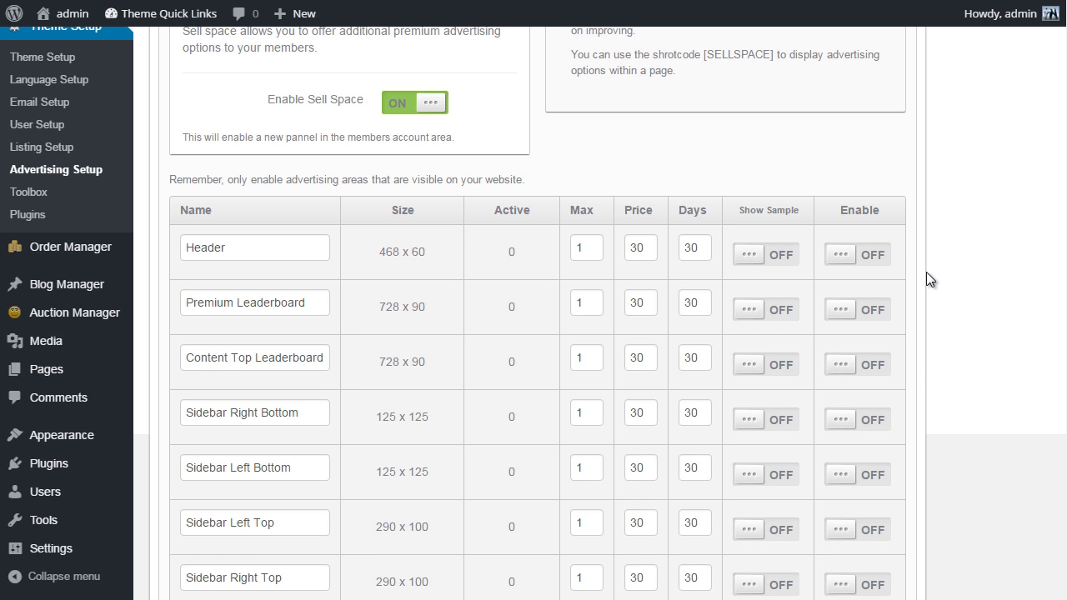
{"action": "scroll", "coordinate": [925, 273], "scroll_direction": "down", "scroll_amount": 1}
{"action": "scroll", "coordinate": [923, 276], "scroll_direction": "down", "scroll_amount": 1}
{"action": "scroll", "coordinate": [923, 276], "scroll_direction": "up", "scroll_amount": 1}
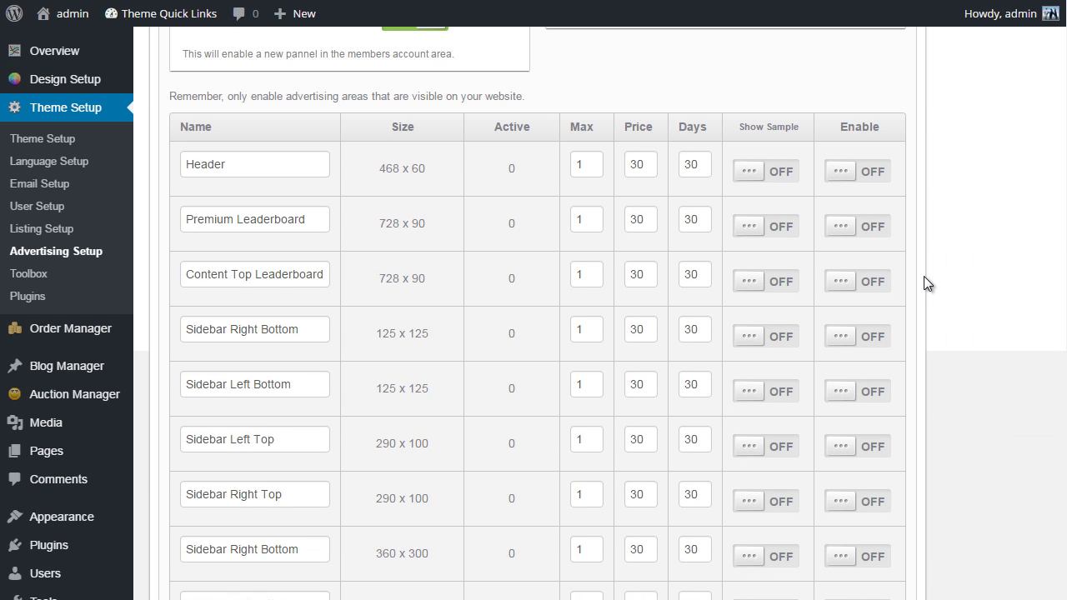
{"action": "left_click", "coordinate": [876, 173]}
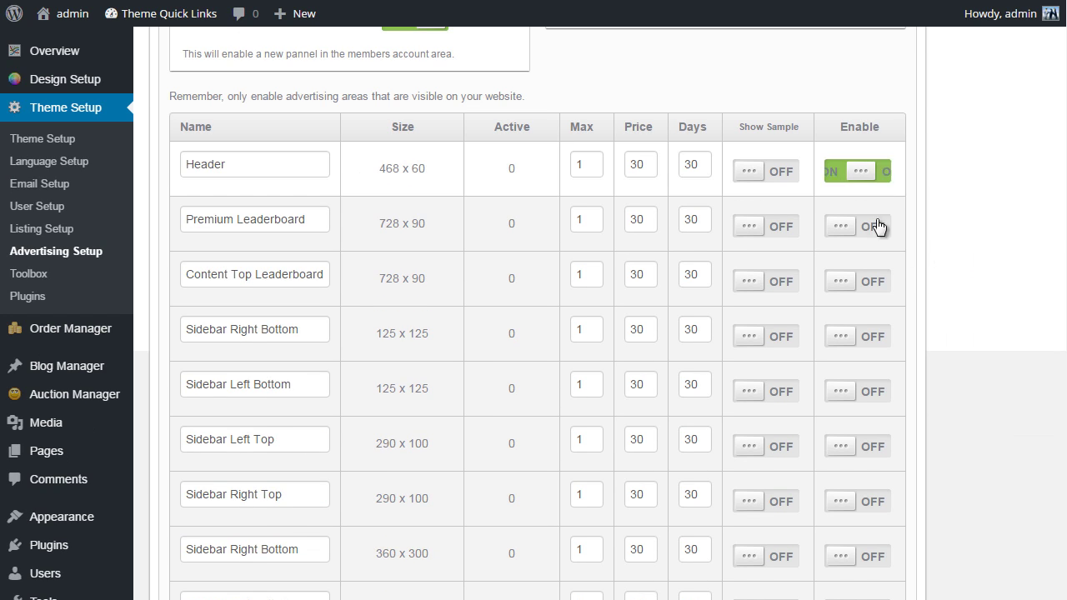
{"action": "left_click", "coordinate": [877, 226]}
{"action": "left_click", "coordinate": [876, 288]}
{"action": "left_click", "coordinate": [872, 337]}
{"action": "left_click", "coordinate": [842, 392]}
{"action": "scroll", "coordinate": [925, 380], "scroll_direction": "down", "scroll_amount": 3}
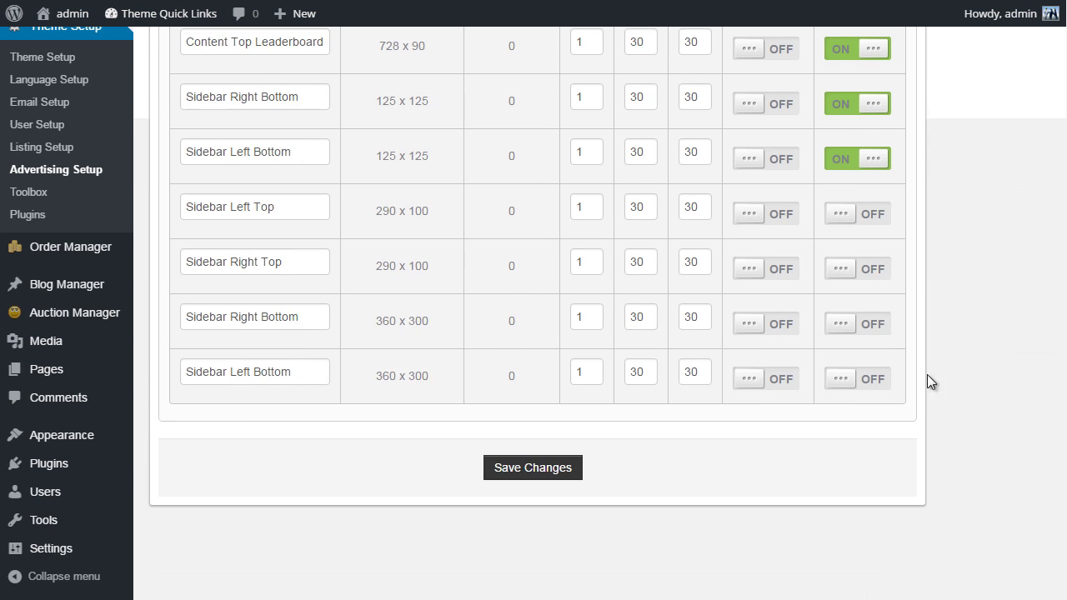
{"action": "scroll", "coordinate": [926, 374], "scroll_direction": "up", "scroll_amount": 2}
{"action": "scroll", "coordinate": [732, 434], "scroll_direction": "down", "scroll_amount": 2}
{"action": "left_click", "coordinate": [533, 466]}
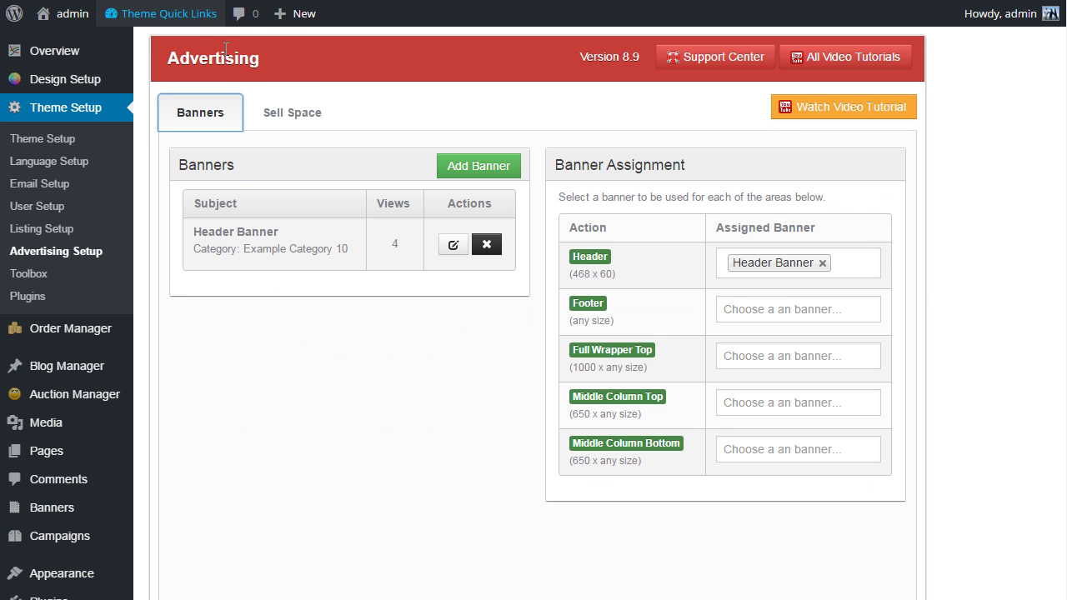
- Visit the website's front end and start creating a new page from there
{"action": "mouse_move", "coordinate": [88, 16]}
{"action": "left_click", "coordinate": [78, 39]}
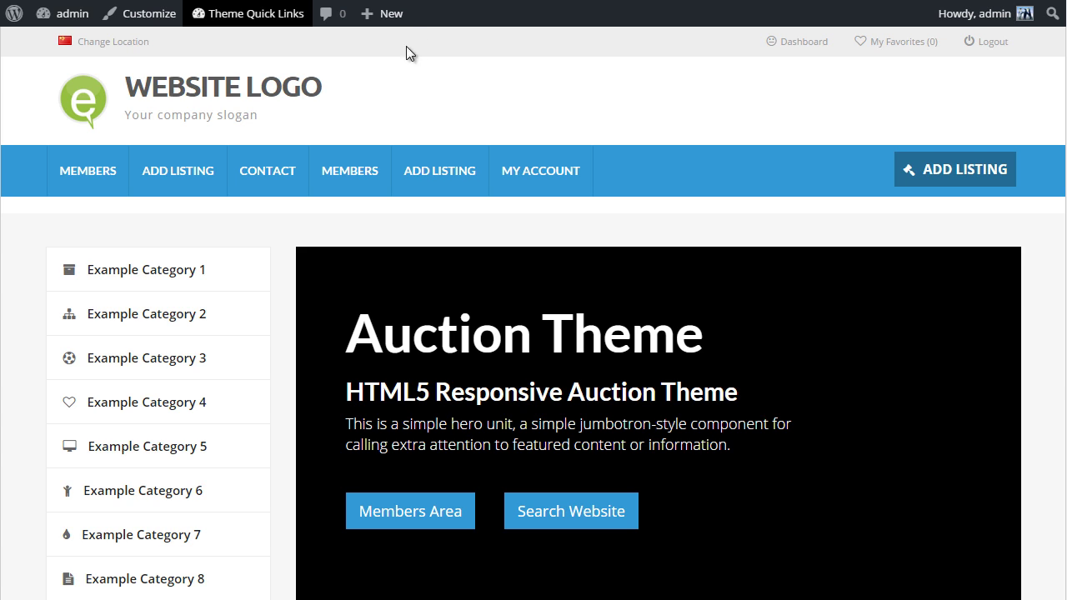
{"action": "mouse_move", "coordinate": [390, 15]}
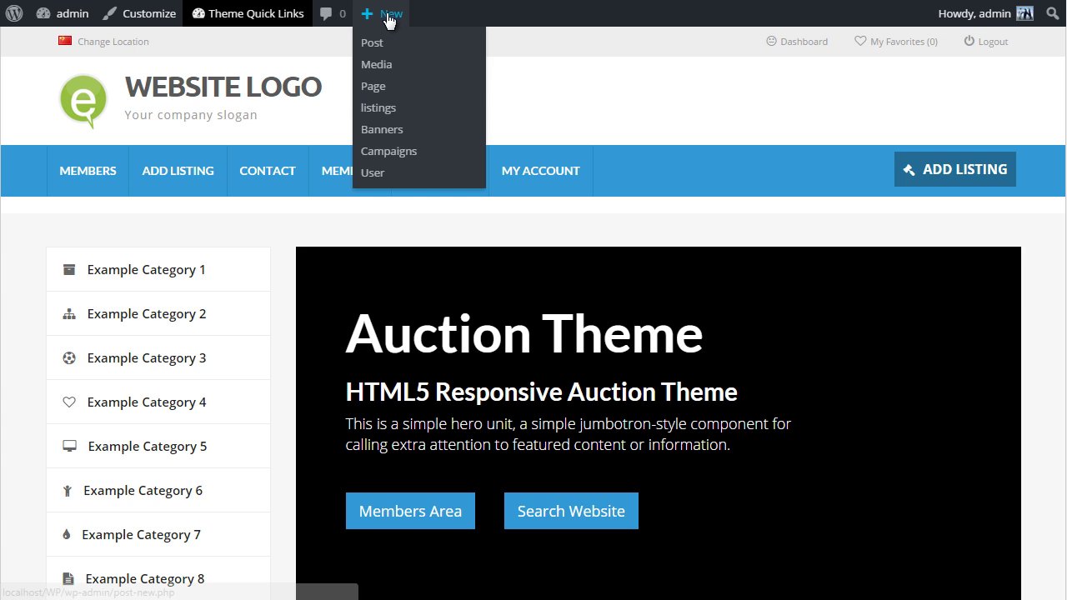
{"action": "left_click", "coordinate": [377, 88]}
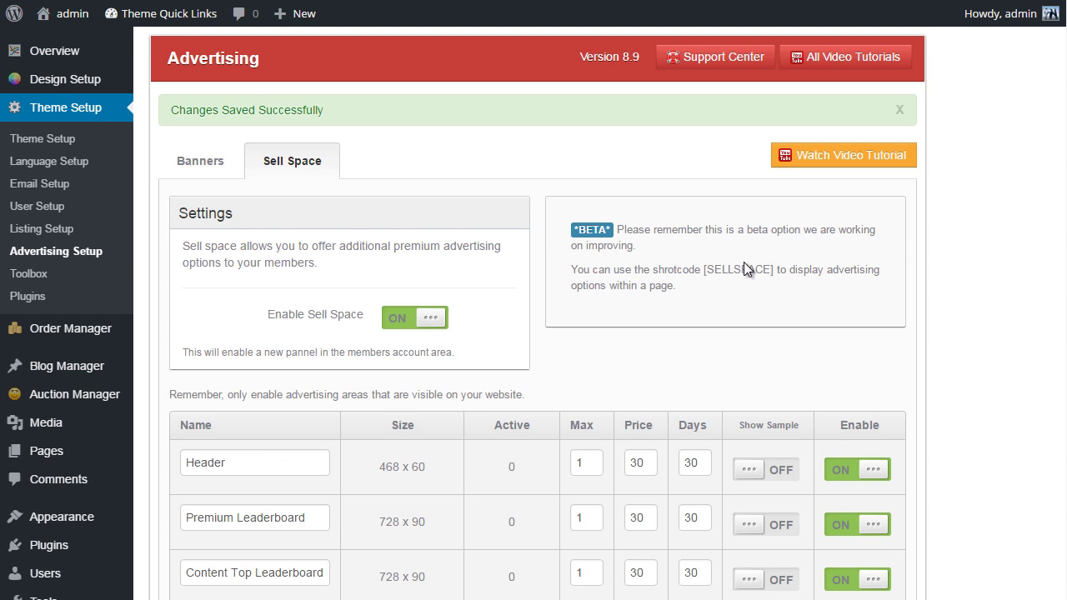
- Copy the [SELLSPACE] shortcode from the Sell Space notes and place the cursor in the new page's content
{"action": "left_click_drag", "start_coordinate": [777, 269], "coordinate": [701, 270]}
{"action": "right_click", "coordinate": [711, 269]}
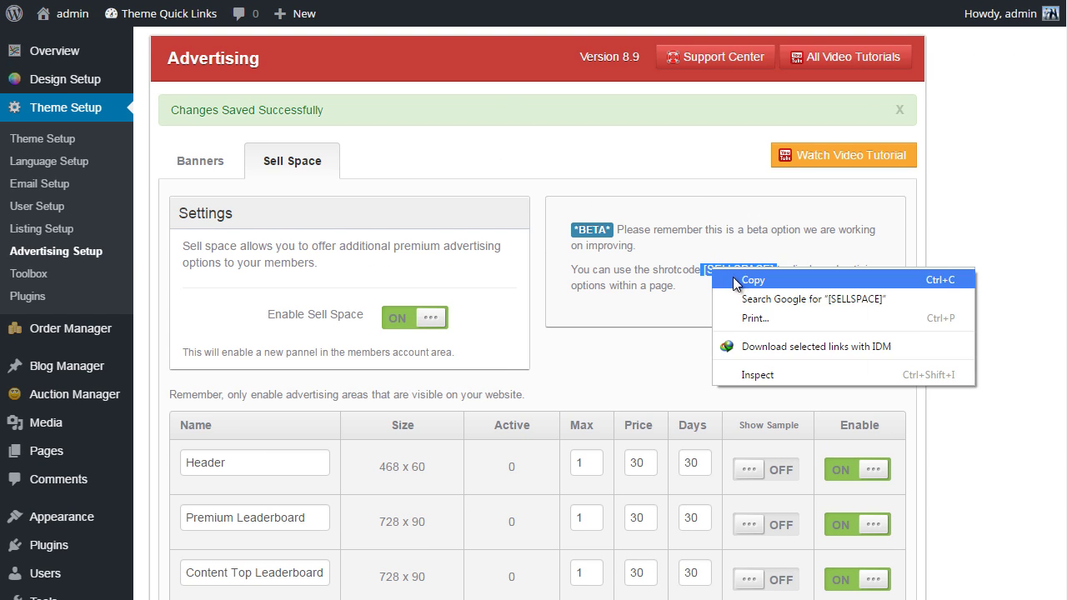
{"action": "left_click", "coordinate": [738, 278]}
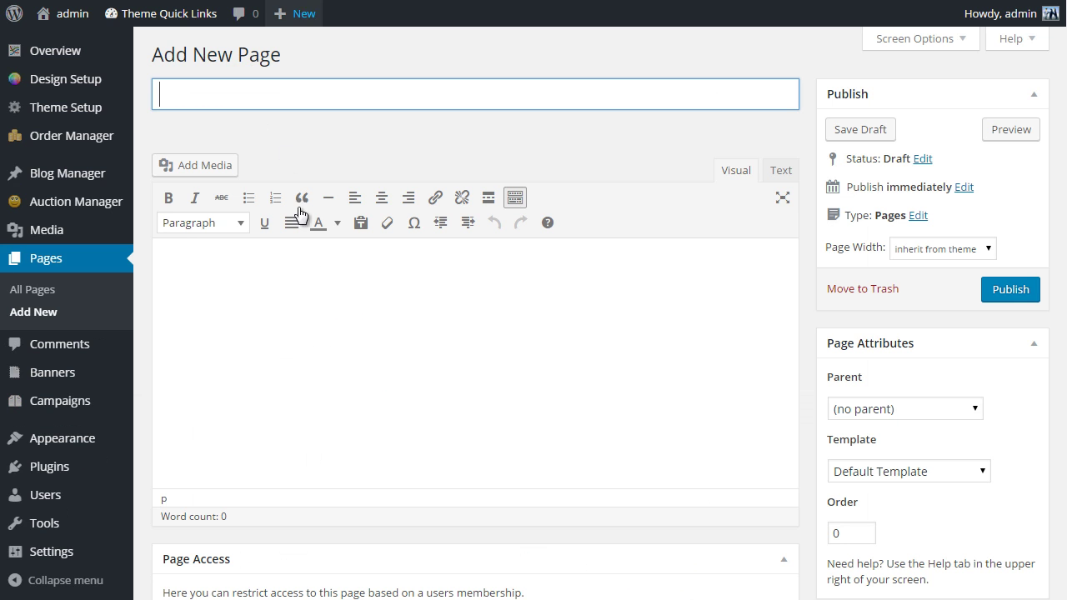
{"action": "left_click", "coordinate": [332, 284]}
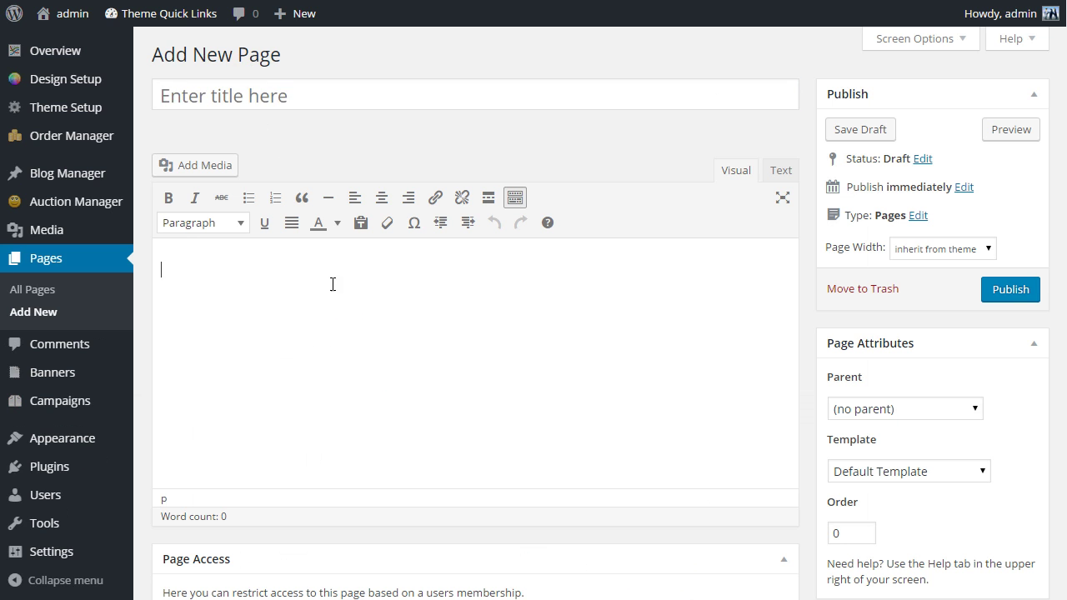
- Set the new page's template to [Advertising]
{"action": "scroll", "coordinate": [749, 399], "scroll_direction": "down", "scroll_amount": 2}
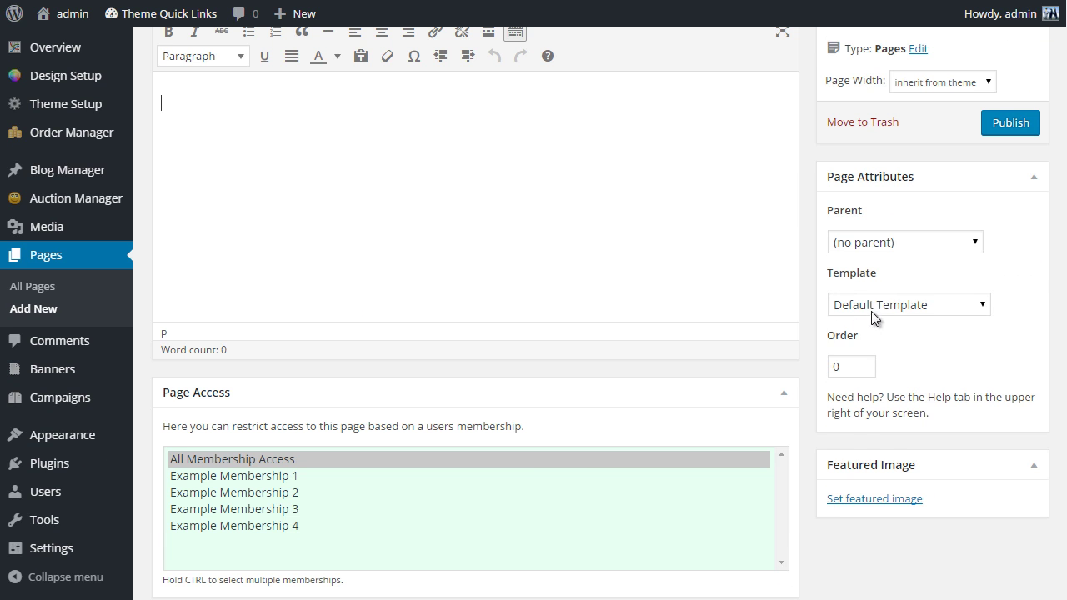
{"action": "left_click", "coordinate": [876, 304]}
{"action": "left_click", "coordinate": [907, 376]}
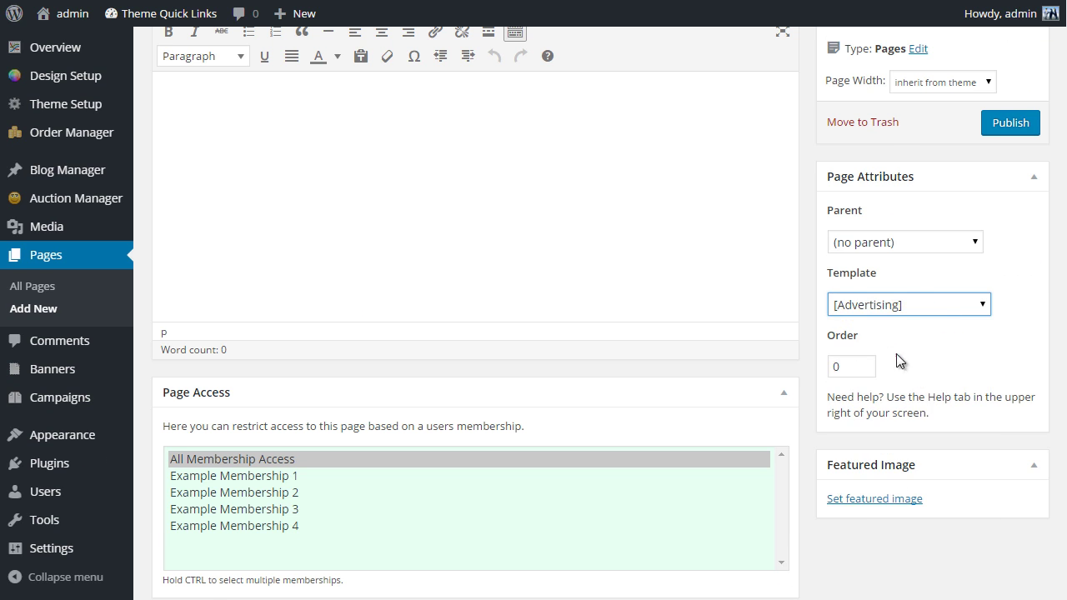
{"action": "scroll", "coordinate": [862, 331], "scroll_direction": "up", "scroll_amount": 2}
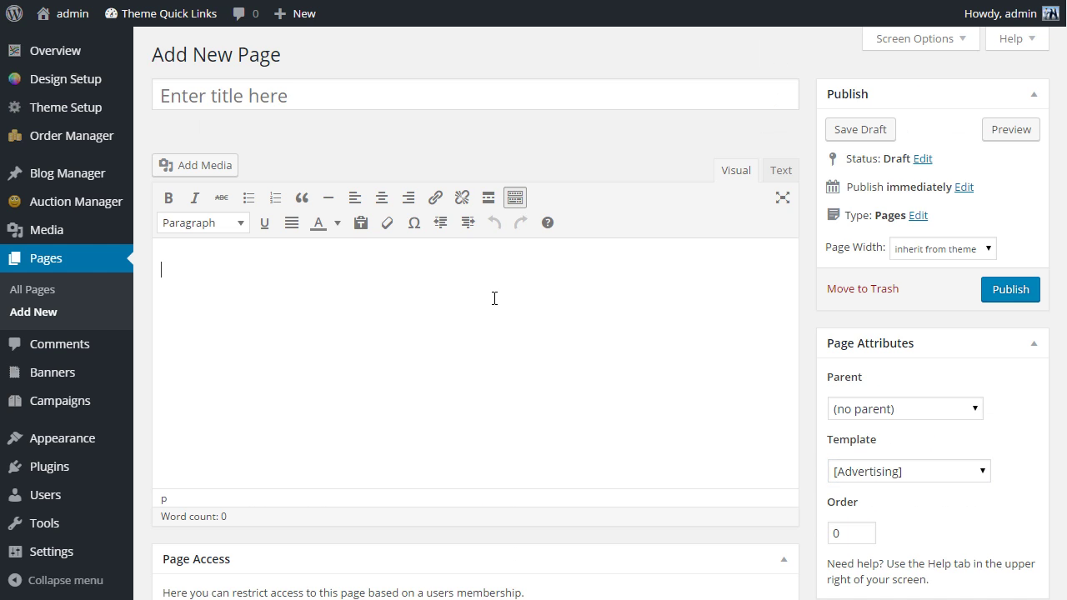
{"action": "left_click", "coordinate": [950, 480]}
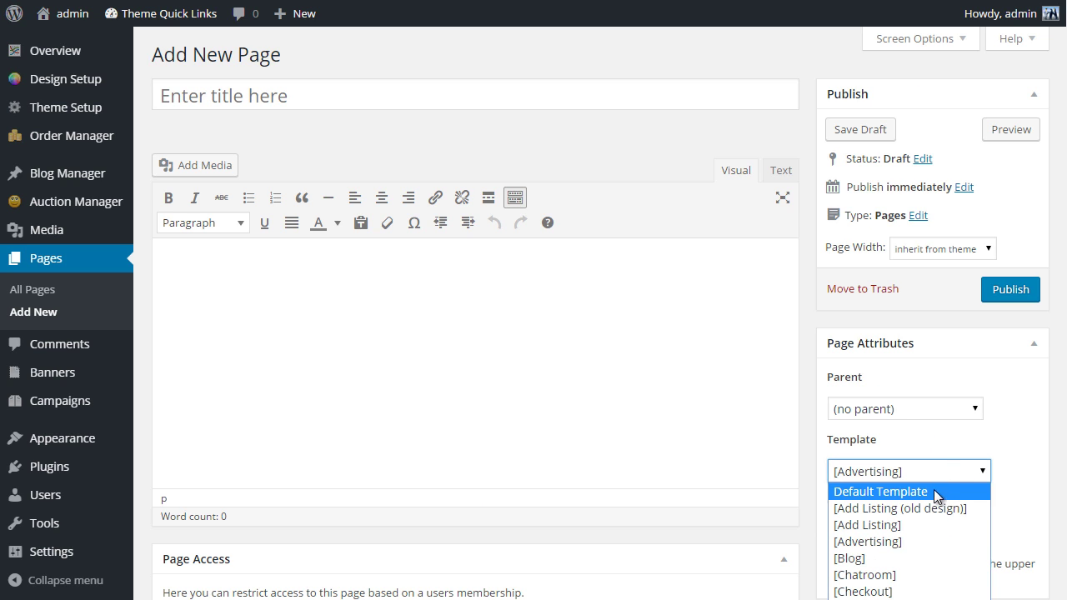
{"action": "left_click", "coordinate": [923, 442]}
- Title the page "advertise with us" and publish it
{"action": "left_click", "coordinate": [279, 88]}
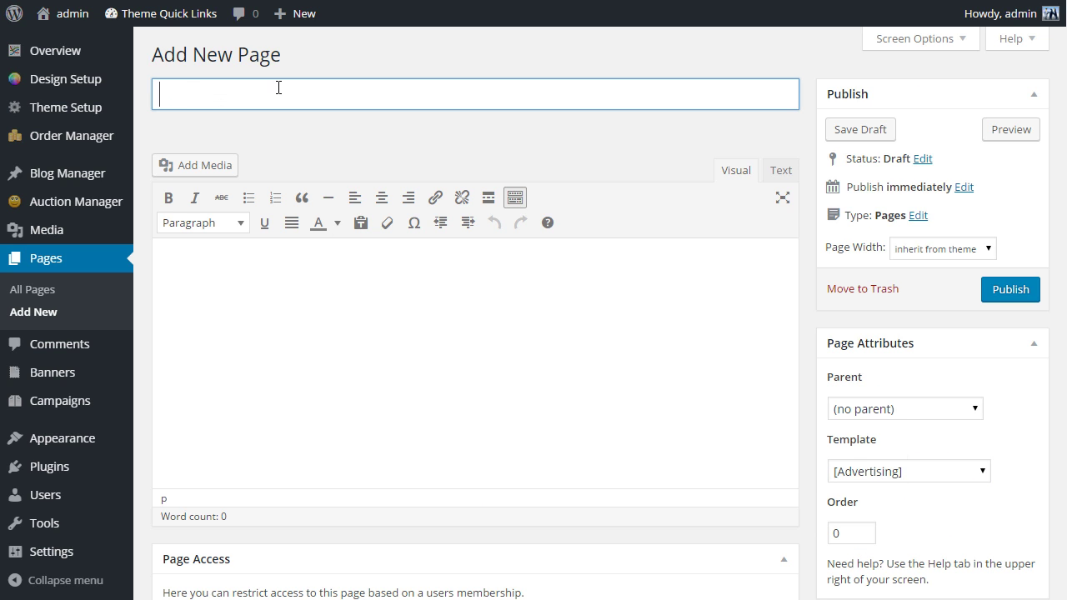
{"action": "type", "text": "advertise with us"}
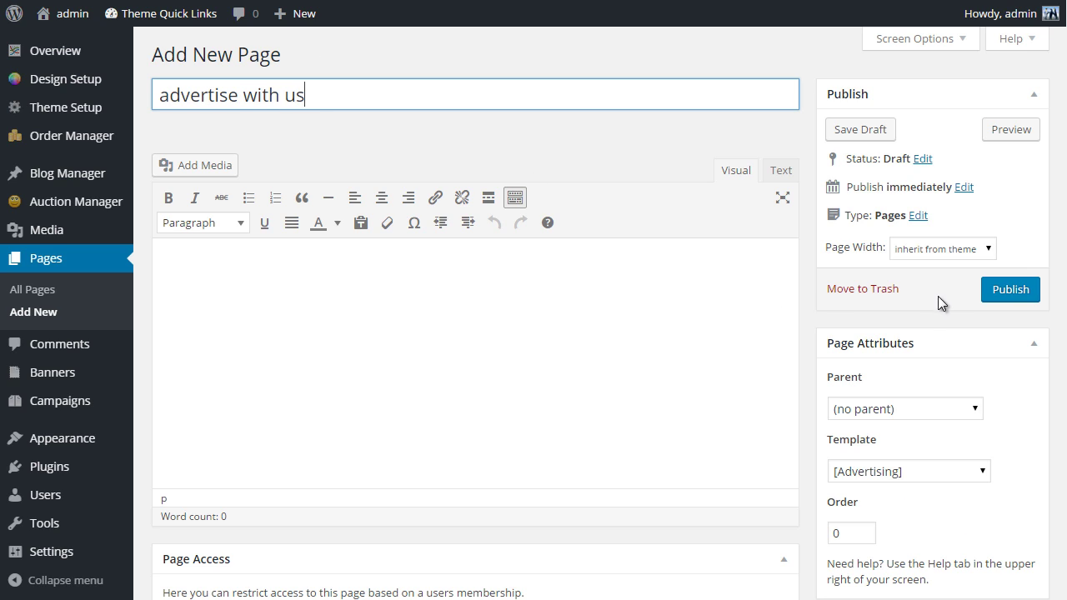
{"action": "left_click", "coordinate": [999, 292]}
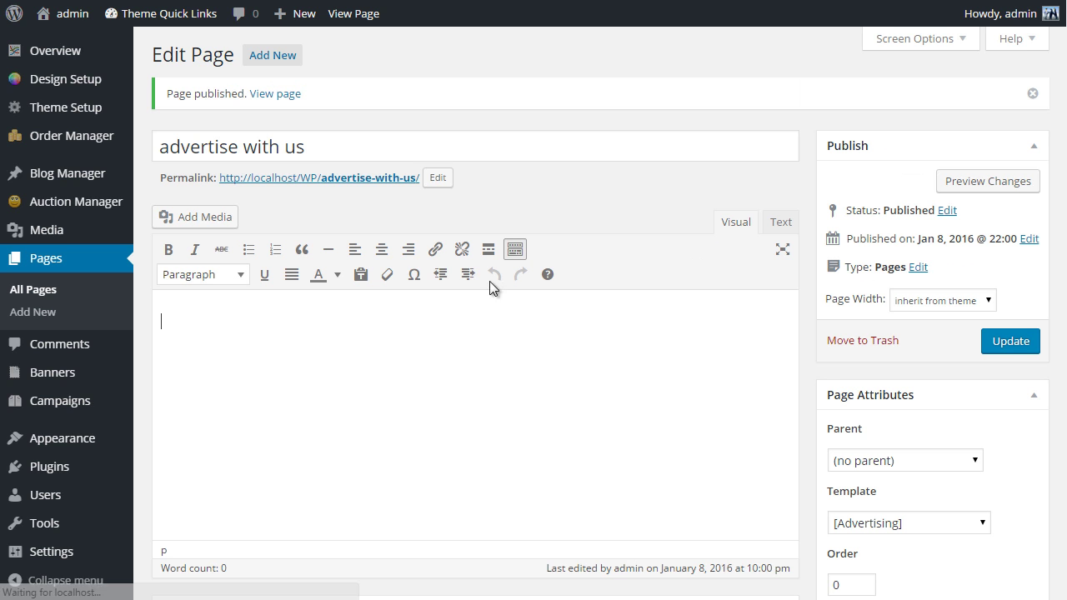
- View the published advertise with us page and look over the advertising spaces offered for sale
{"action": "left_click", "coordinate": [380, 183]}
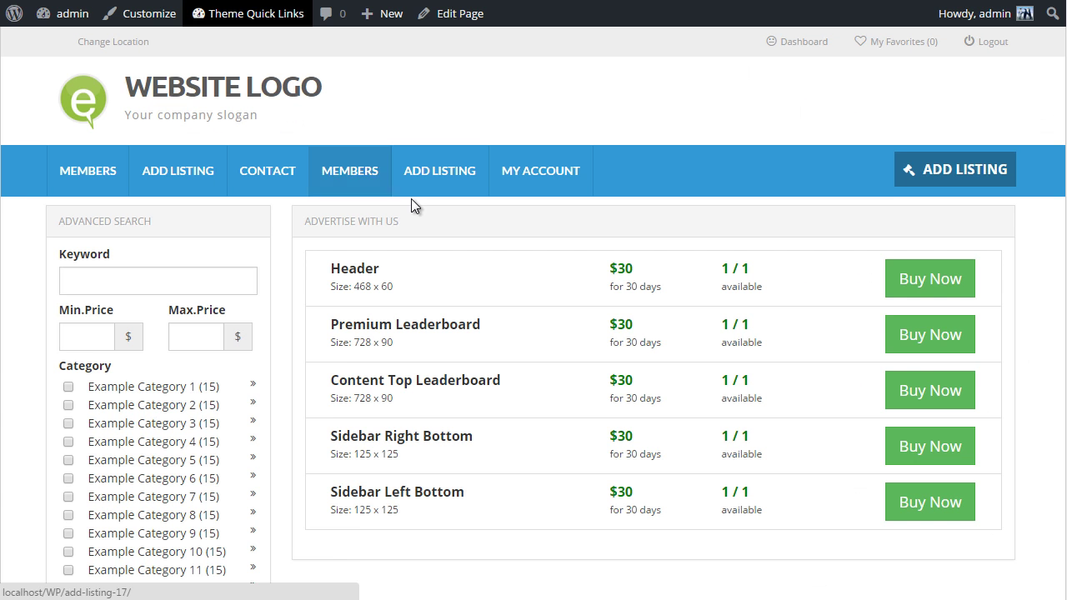
{"action": "scroll", "coordinate": [525, 243], "scroll_direction": "down", "scroll_amount": 1}
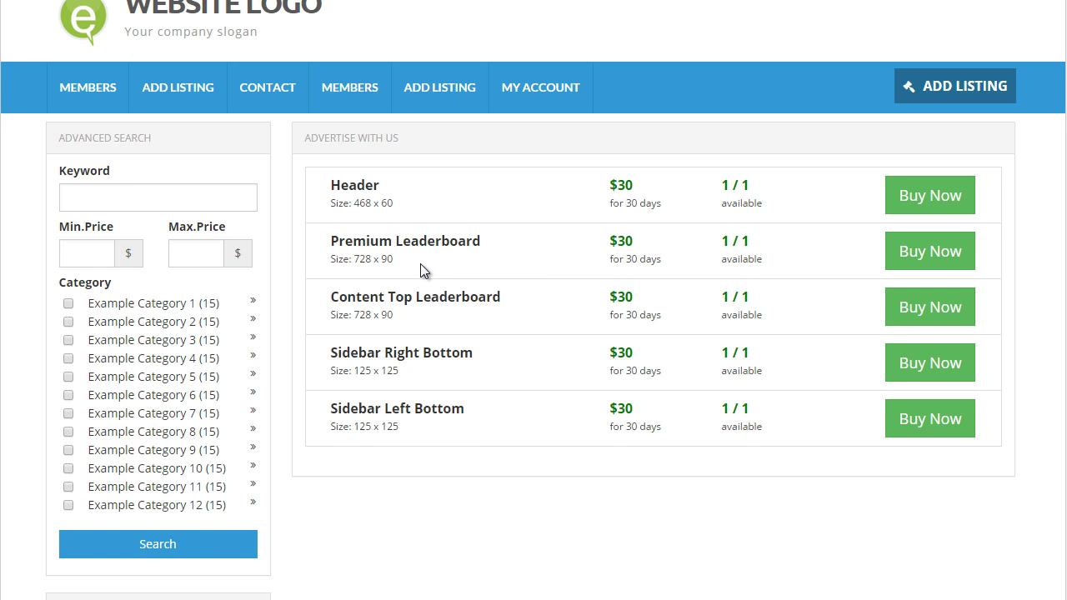
{"action": "scroll", "coordinate": [420, 264], "scroll_direction": "up", "scroll_amount": 1}
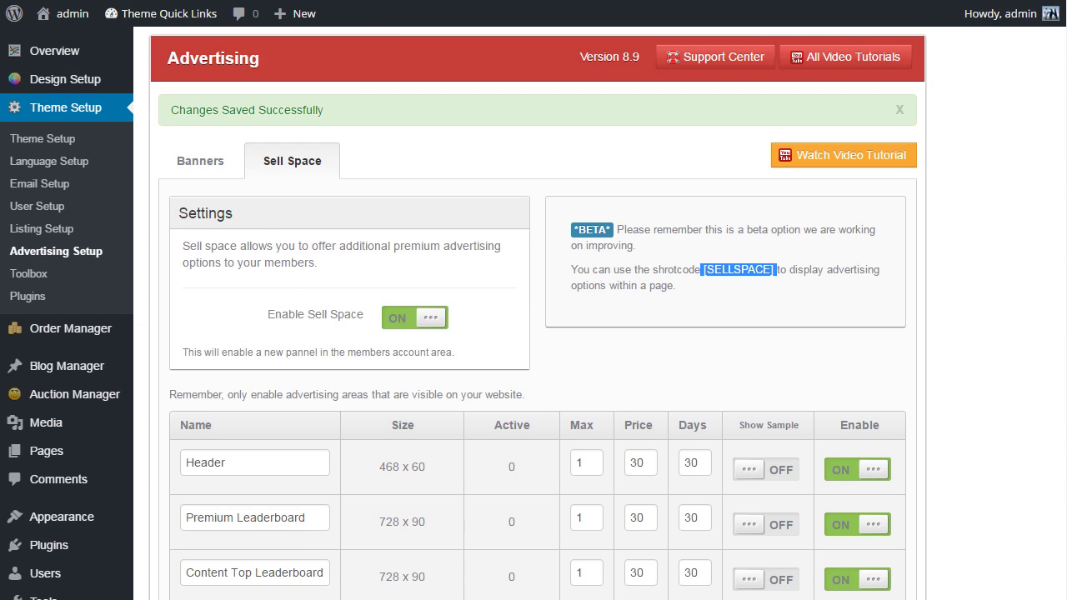
- Examine the Max, Price and Days settings of the advertising areas in the Sell Space table
{"action": "scroll", "coordinate": [333, 171], "scroll_direction": "down", "scroll_amount": 3}
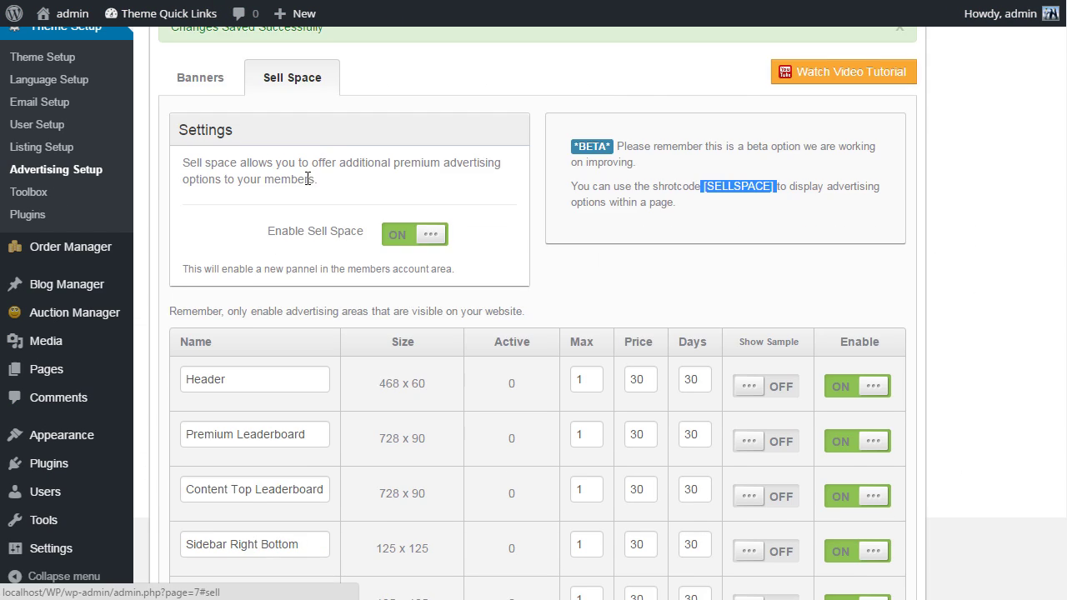
{"action": "scroll", "coordinate": [838, 264], "scroll_direction": "down", "scroll_amount": 1}
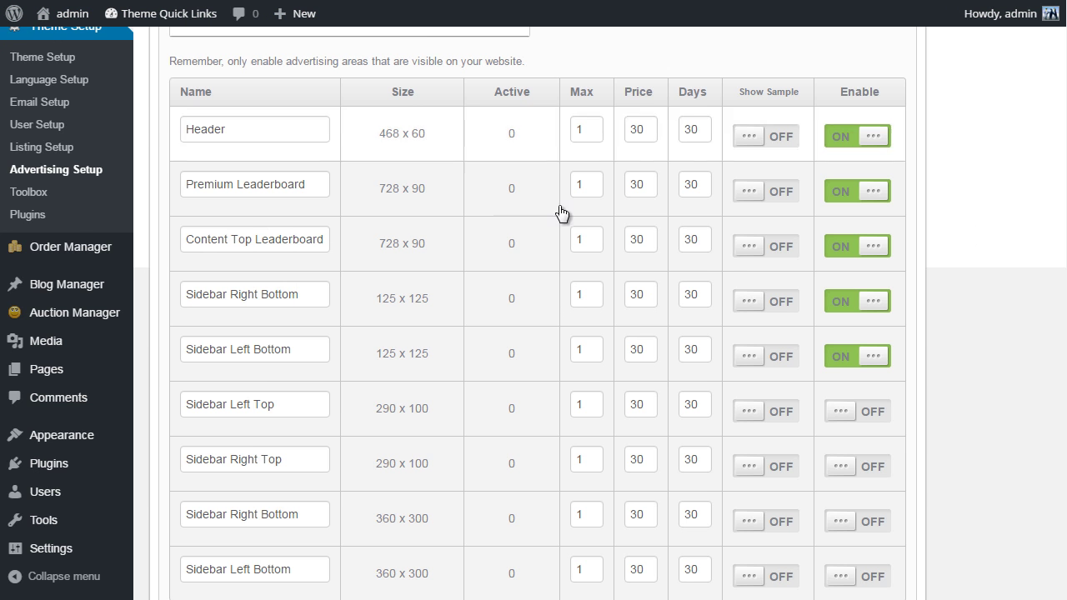
{"action": "scroll", "coordinate": [562, 214], "scroll_direction": "up", "scroll_amount": 1}
{"action": "left_click", "coordinate": [591, 208]}
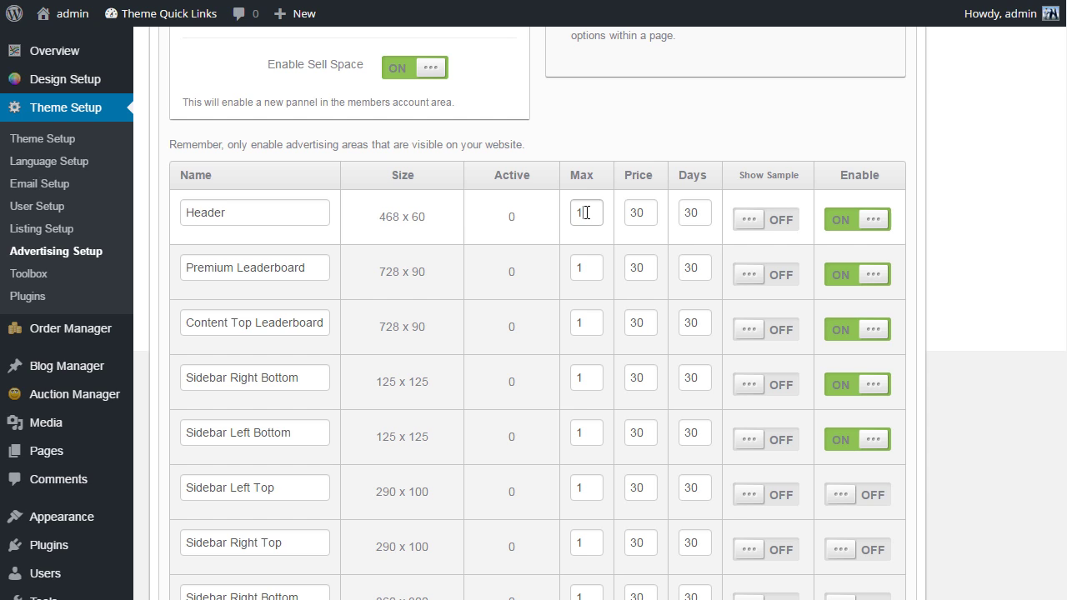
{"action": "left_click", "coordinate": [585, 212]}
{"action": "left_click", "coordinate": [636, 215]}
{"action": "double_click", "coordinate": [688, 214]}
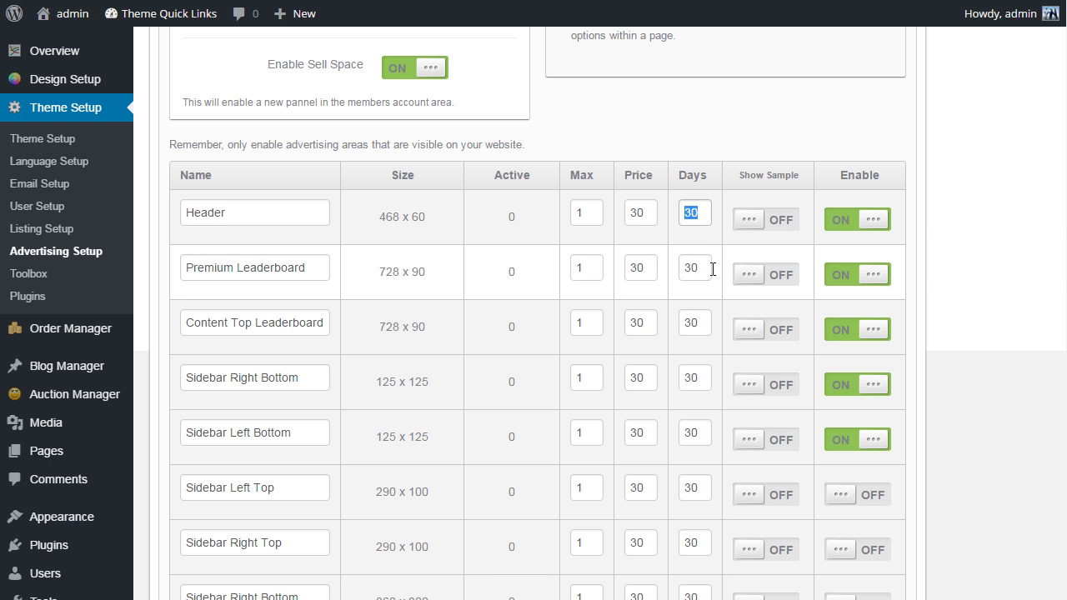
{"action": "left_click", "coordinate": [706, 267]}
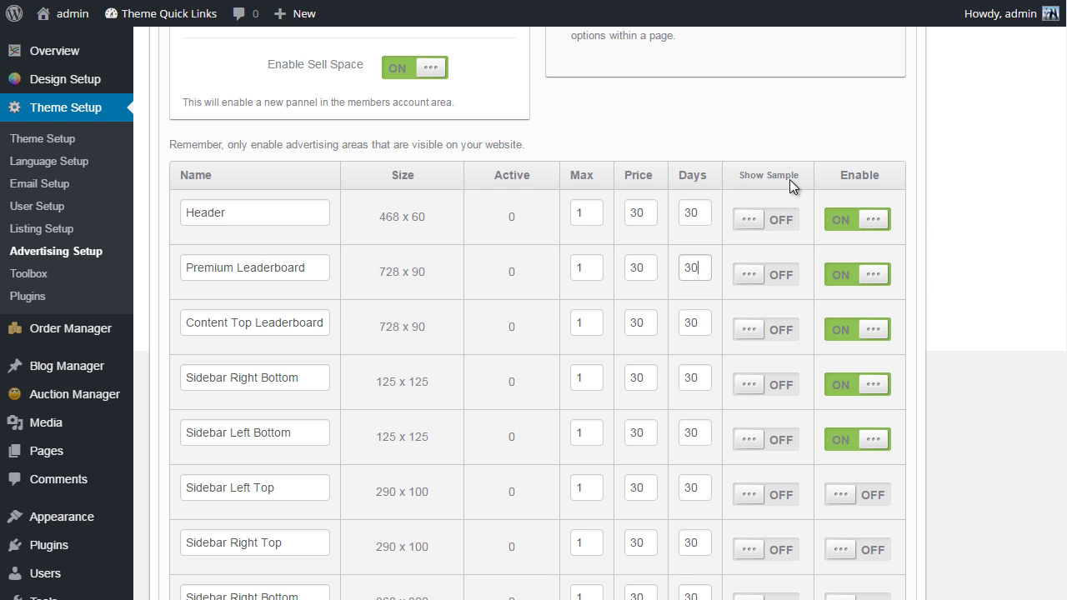
- Turn on Show Sample for the Header advertising area and save the Sell Space settings
{"action": "left_click", "coordinate": [775, 220]}
{"action": "scroll", "coordinate": [845, 326], "scroll_direction": "down", "scroll_amount": 3}
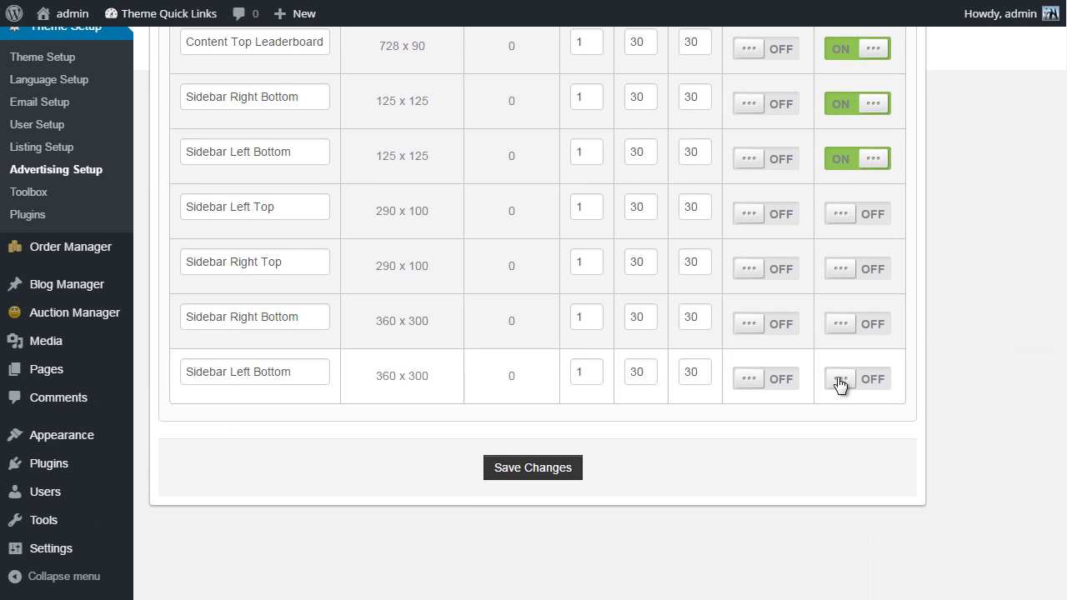
{"action": "left_click", "coordinate": [542, 468]}
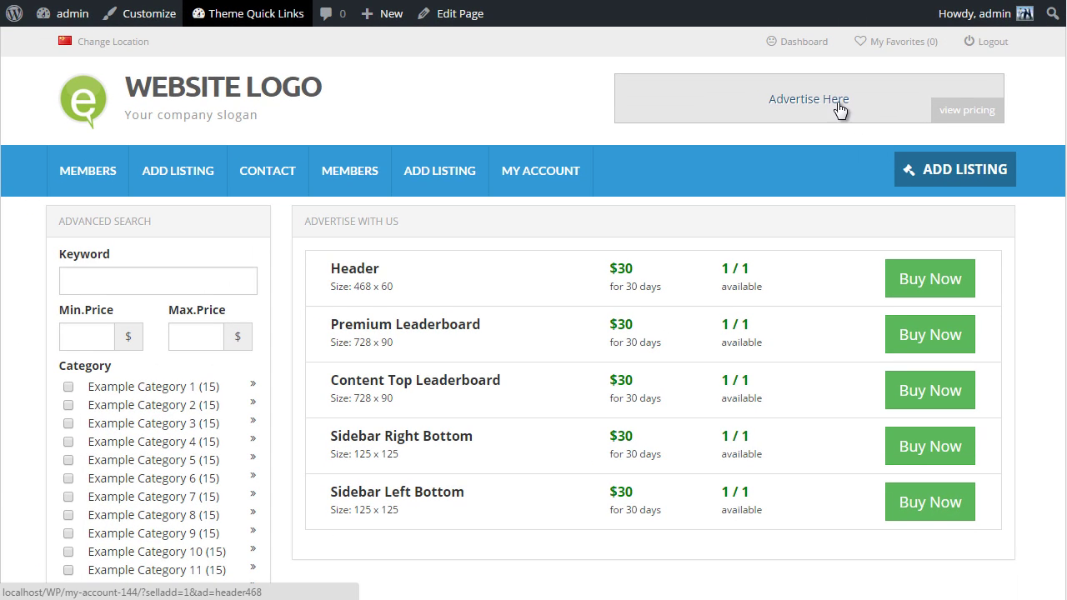
- Follow the sample Advertise Here banner in the site header and look over the advertising opportunities it leads to
{"action": "left_click", "coordinate": [829, 97]}
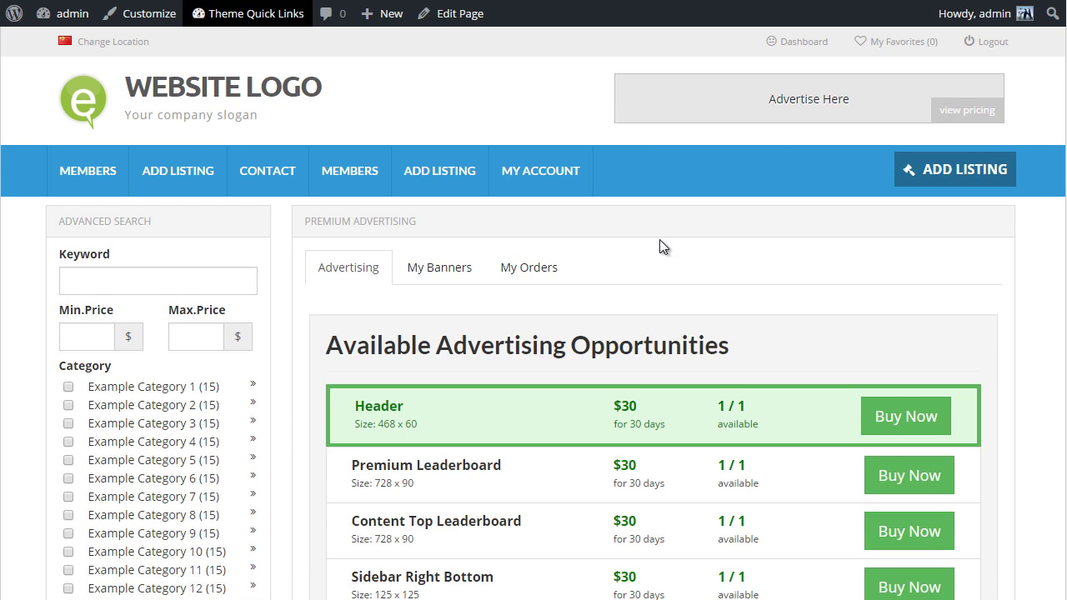
{"action": "scroll", "coordinate": [564, 278], "scroll_direction": "down", "scroll_amount": 3}
{"action": "scroll", "coordinate": [656, 340], "scroll_direction": "up", "scroll_amount": 2}
{"action": "scroll", "coordinate": [566, 362], "scroll_direction": "down", "scroll_amount": 1}
{"action": "scroll", "coordinate": [489, 278], "scroll_direction": "up", "scroll_amount": 1}
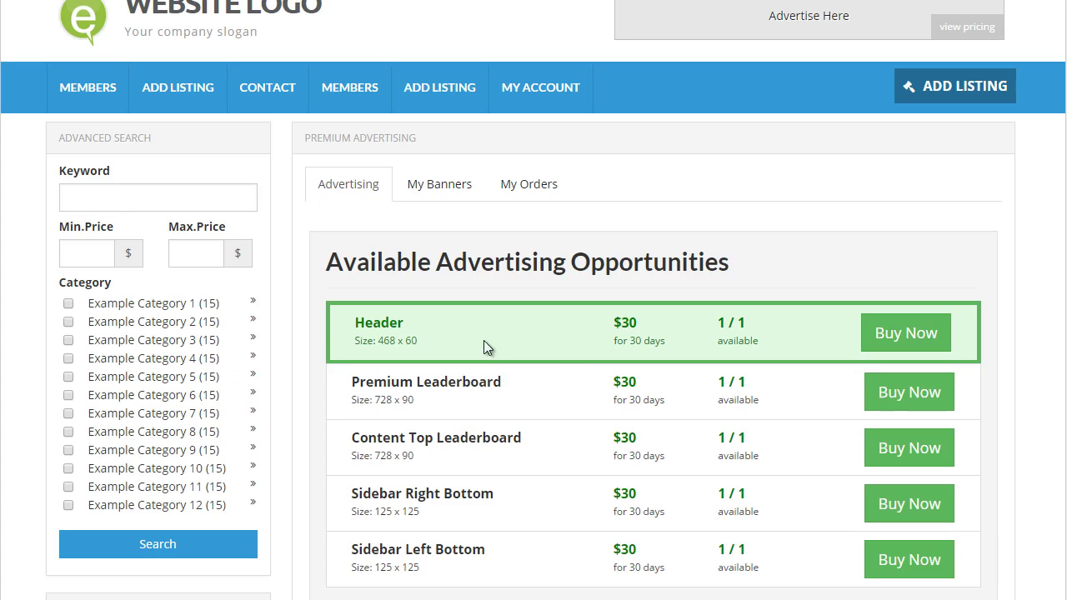
{"action": "scroll", "coordinate": [550, 364], "scroll_direction": "down", "scroll_amount": 1}
{"action": "scroll", "coordinate": [485, 269], "scroll_direction": "up", "scroll_amount": 2}
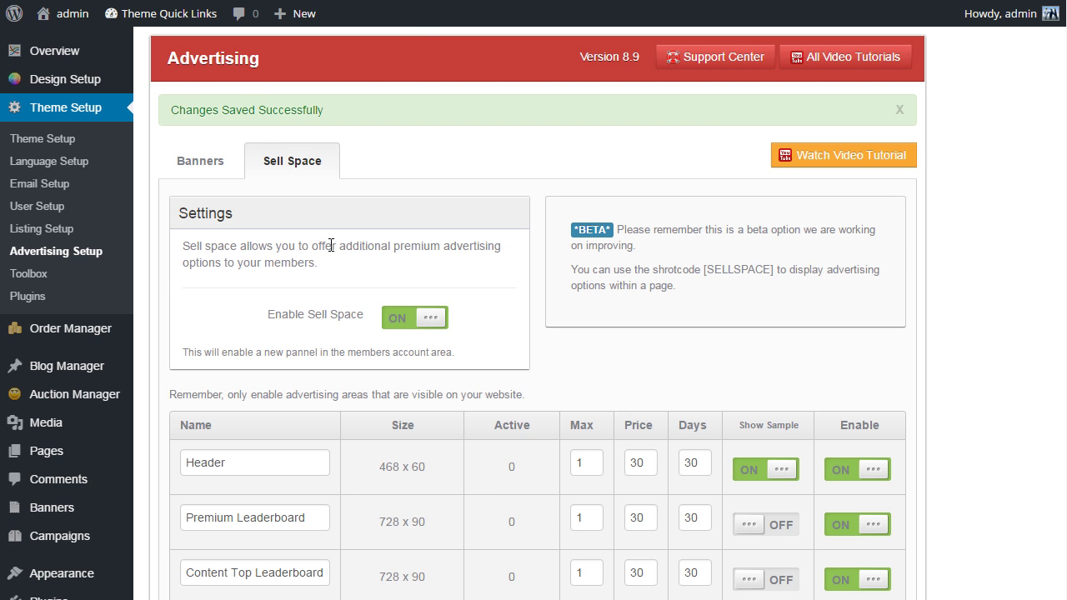
- In the theme's Page & Button Links, set the Advertising Page to "advertise with us" and save
{"action": "left_click", "coordinate": [49, 138]}
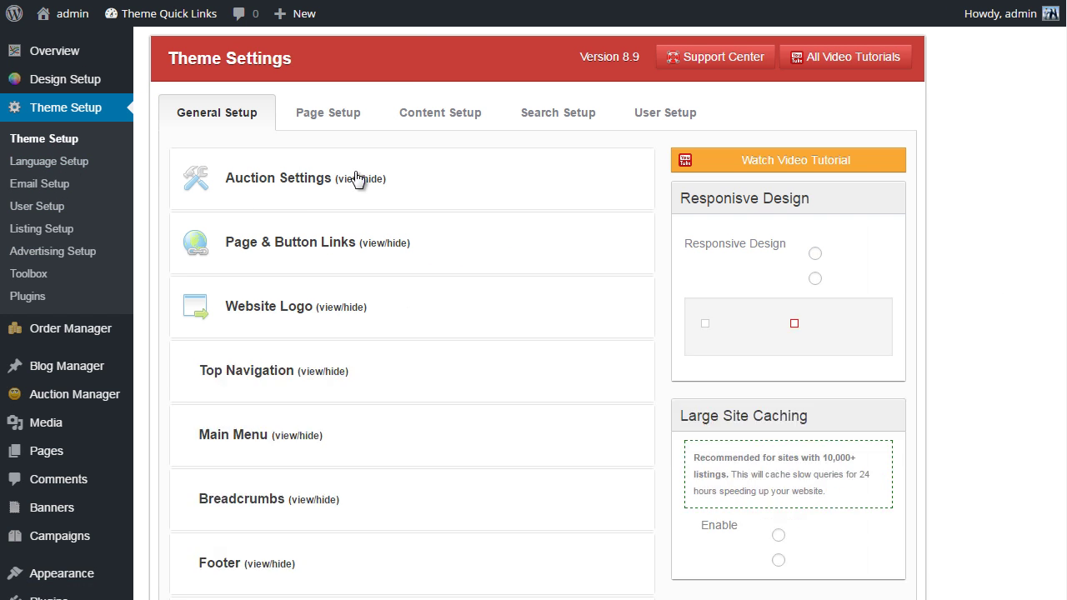
{"action": "left_click", "coordinate": [309, 245]}
{"action": "scroll", "coordinate": [247, 351], "scroll_direction": "down", "scroll_amount": 4}
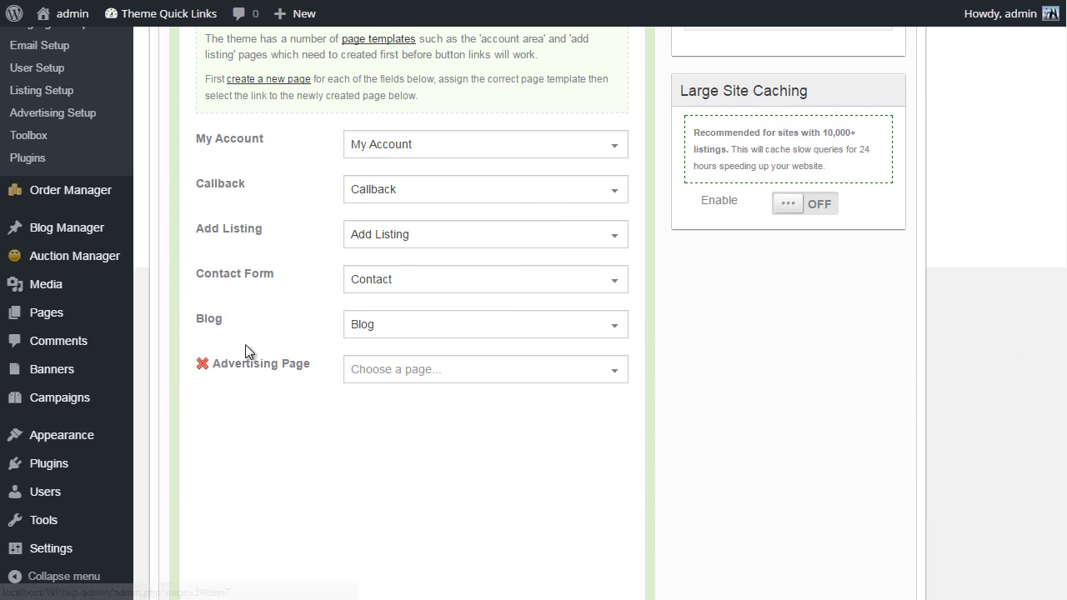
{"action": "left_click", "coordinate": [398, 385]}
{"action": "type", "text": "a"}
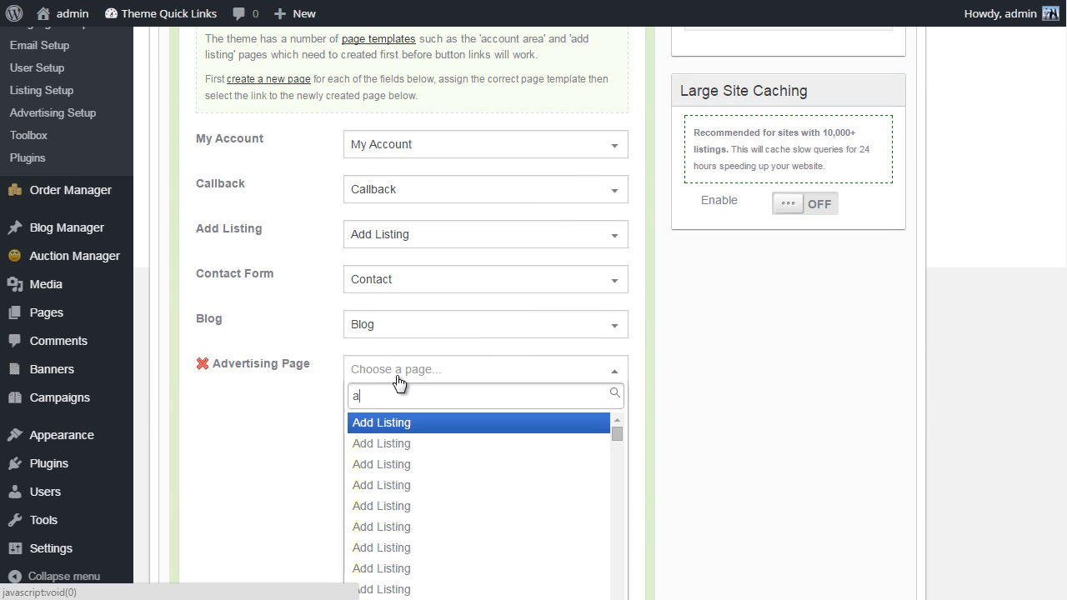
{"action": "type", "text": "d"}
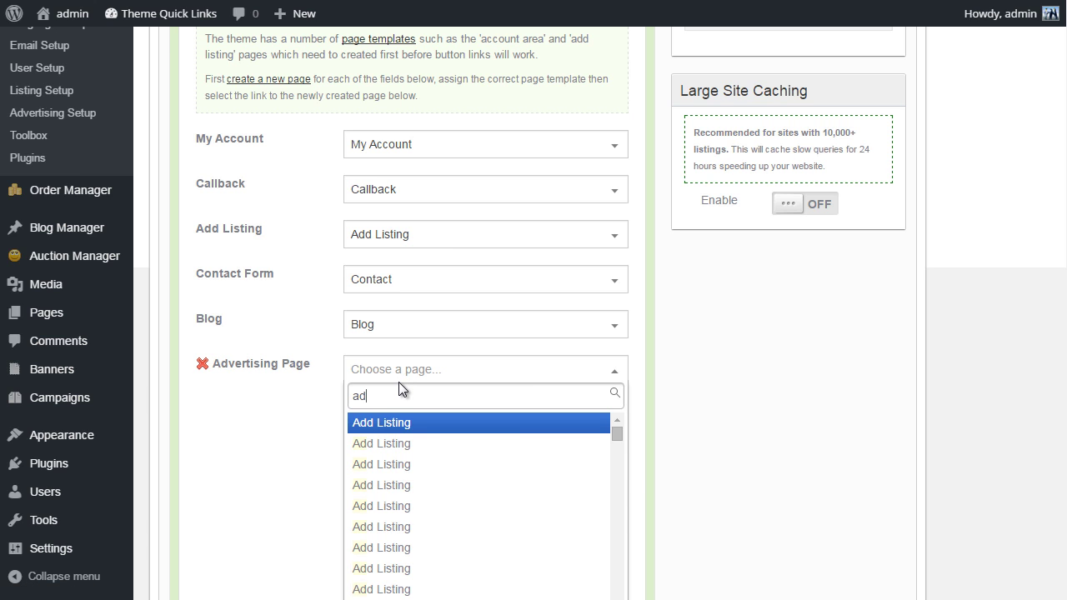
{"action": "type", "text": "ve"}
{"action": "left_click", "coordinate": [414, 423]}
{"action": "scroll", "coordinate": [439, 480], "scroll_direction": "down", "scroll_amount": 8}
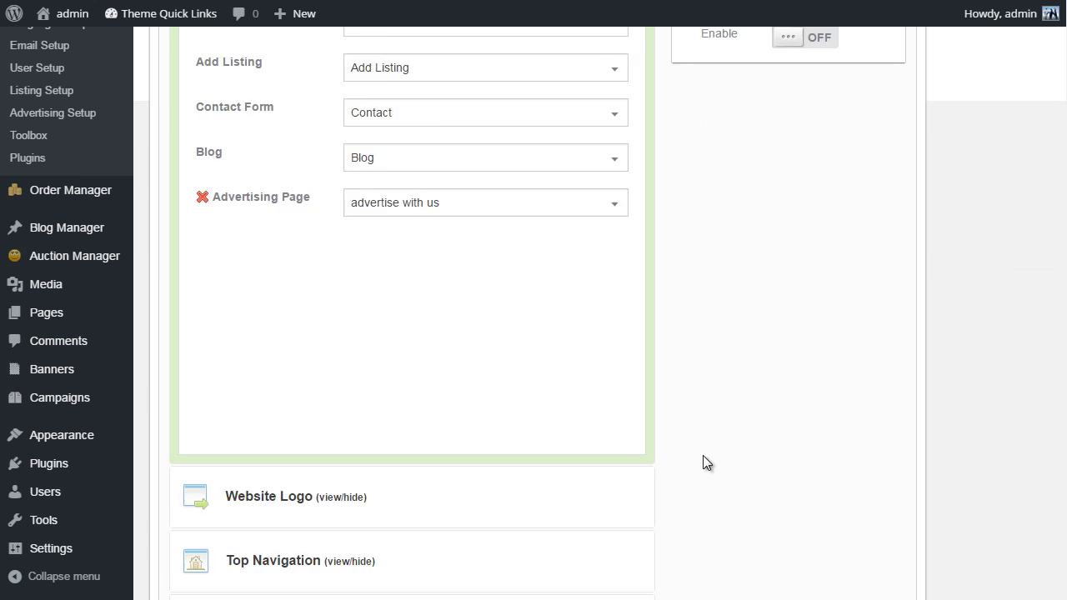
{"action": "left_click", "coordinate": [534, 435]}
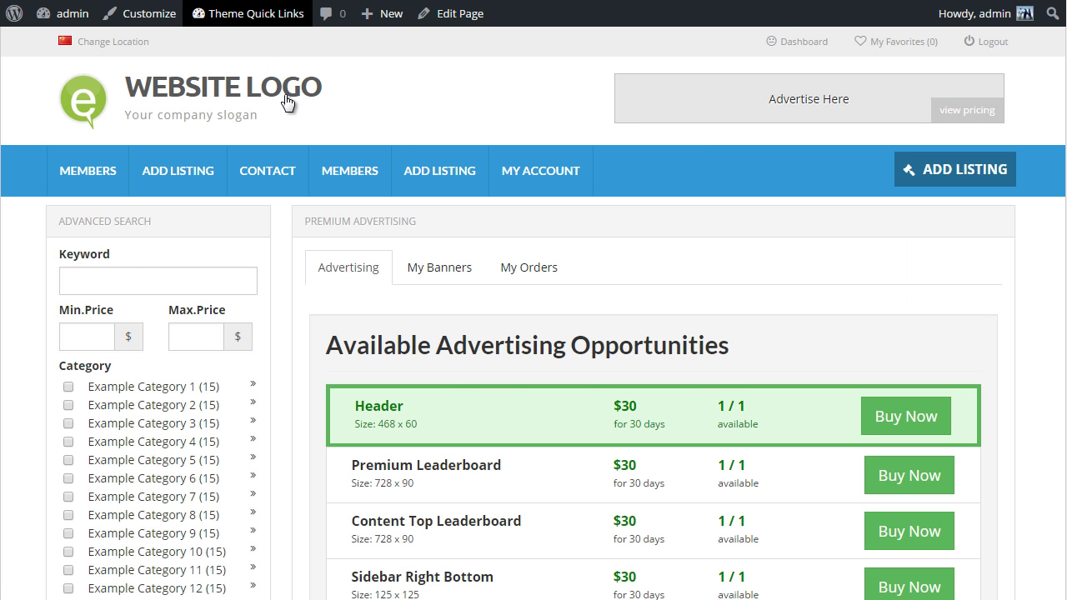
- Reload the website and follow the header's Advertise Here banner again to check which page it opens
{"action": "left_click", "coordinate": [285, 102]}
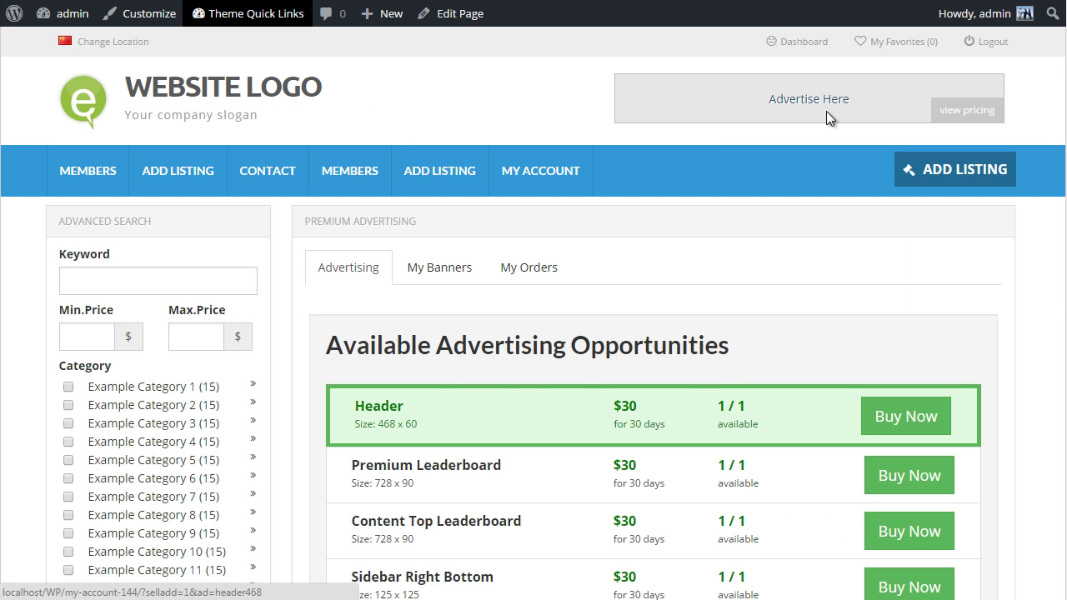
{"action": "left_click", "coordinate": [803, 117]}
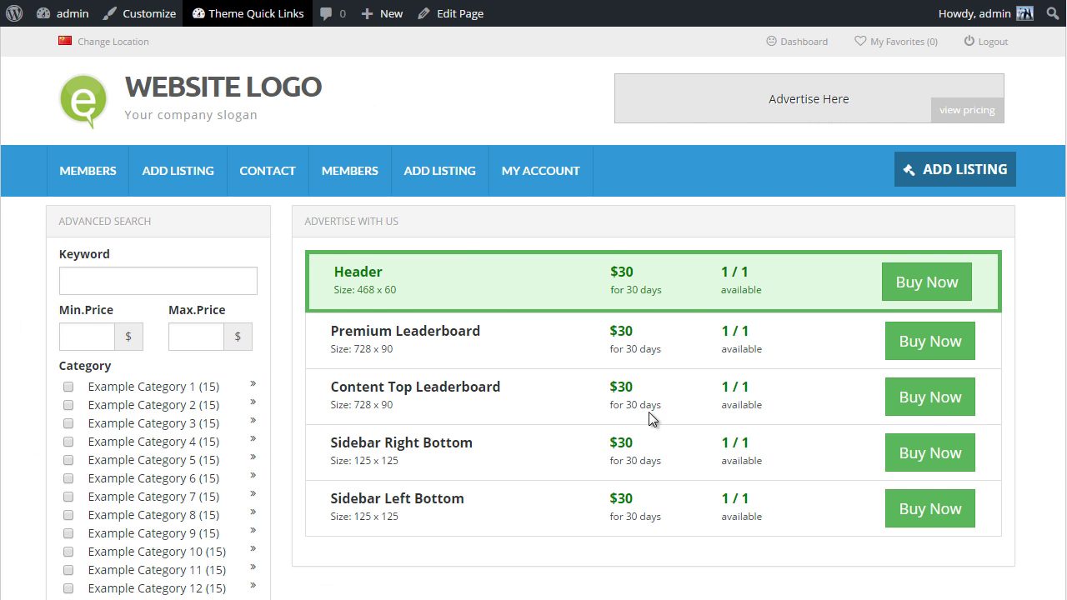
{"action": "scroll", "coordinate": [508, 305], "scroll_direction": "down", "scroll_amount": 3}
{"action": "scroll", "coordinate": [493, 302], "scroll_direction": "up", "scroll_amount": 3}
{"action": "scroll", "coordinate": [500, 261], "scroll_direction": "down", "scroll_amount": 1}
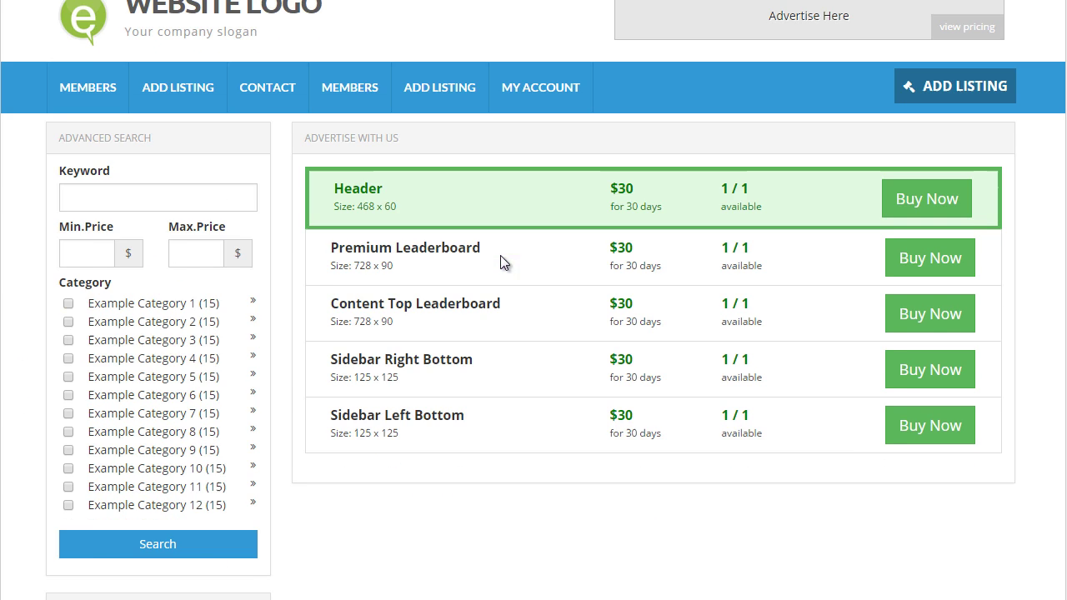
{"action": "scroll", "coordinate": [698, 336], "scroll_direction": "up", "scroll_amount": 1}
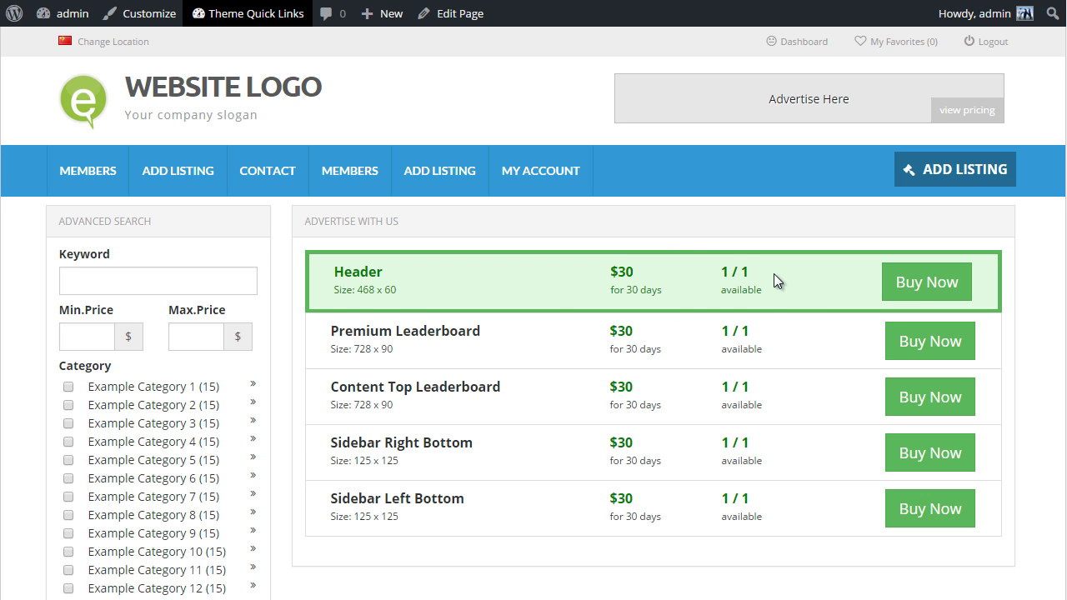
- Buy the Header advertising space and complete the order
{"action": "left_click", "coordinate": [923, 282]}
{"action": "left_click", "coordinate": [348, 359]}
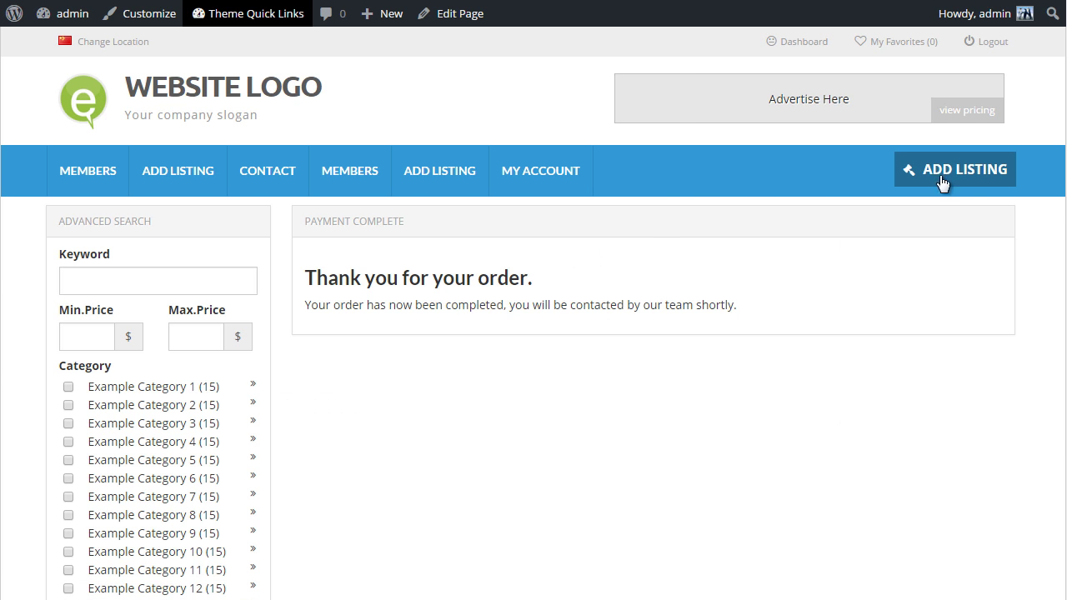
- Open Premium Advertising in the member account and check the availability of the advertising spaces
{"action": "left_click", "coordinate": [572, 181]}
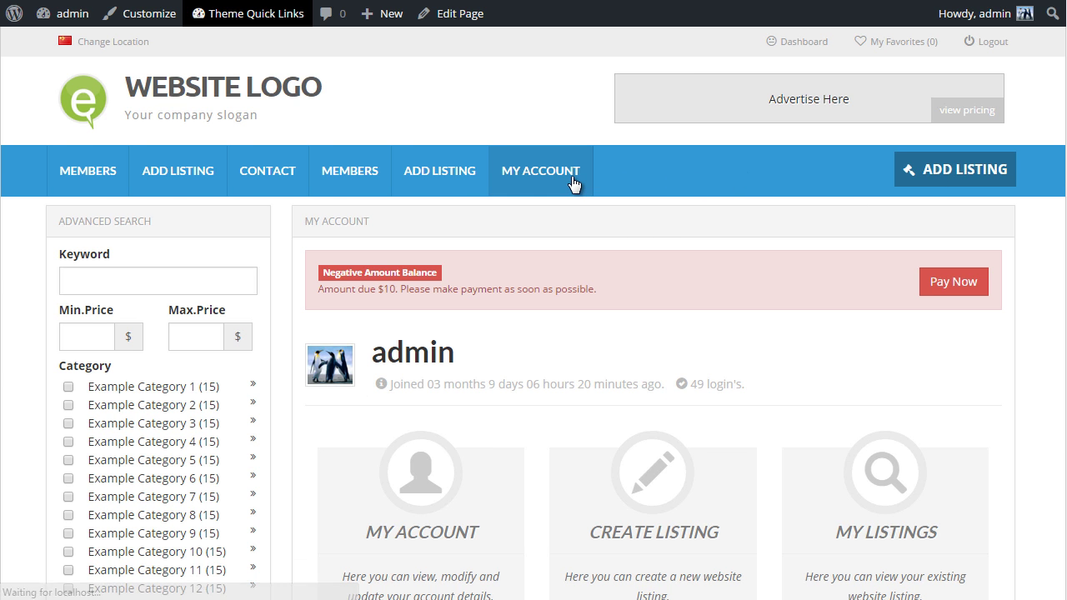
{"action": "scroll", "coordinate": [572, 200], "scroll_direction": "down", "scroll_amount": 6}
{"action": "scroll", "coordinate": [496, 308], "scroll_direction": "down", "scroll_amount": 3}
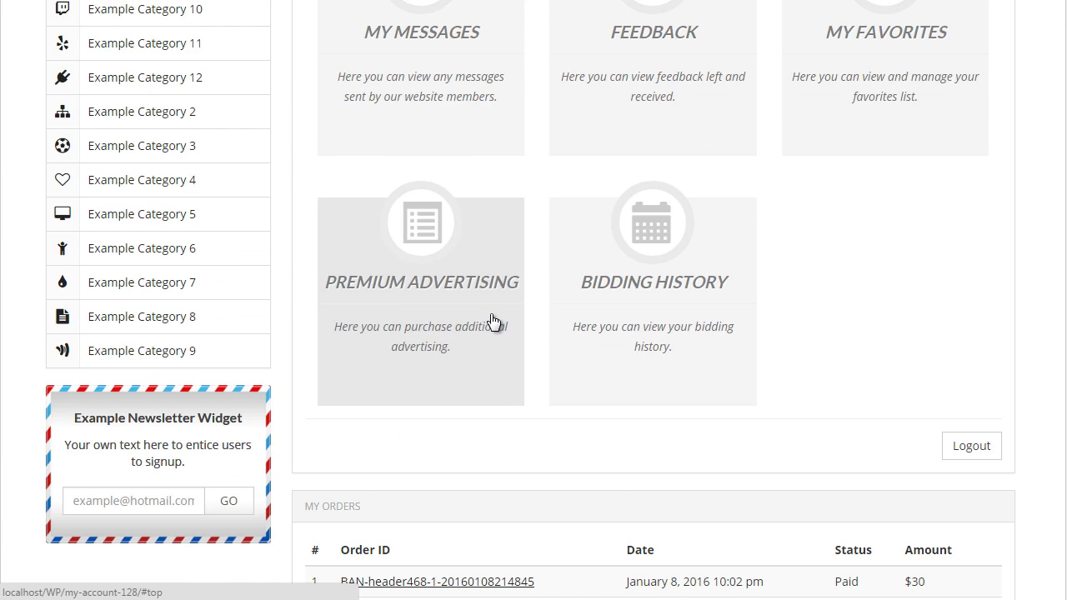
{"action": "scroll", "coordinate": [469, 242], "scroll_direction": "up", "scroll_amount": 2}
{"action": "scroll", "coordinate": [442, 292], "scroll_direction": "down", "scroll_amount": 1}
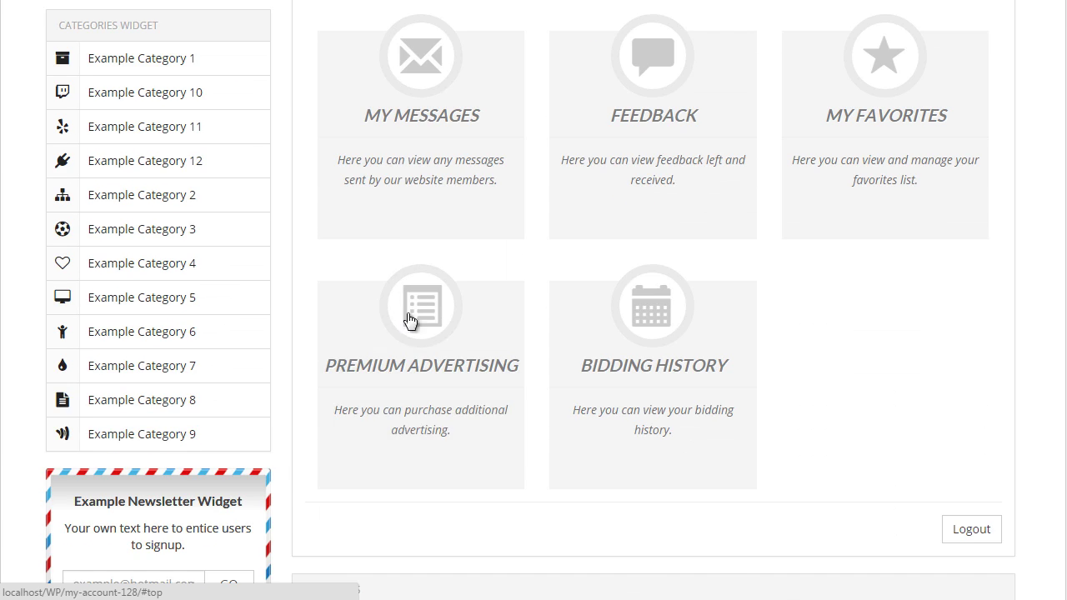
{"action": "scroll", "coordinate": [417, 325], "scroll_direction": "down", "scroll_amount": 1}
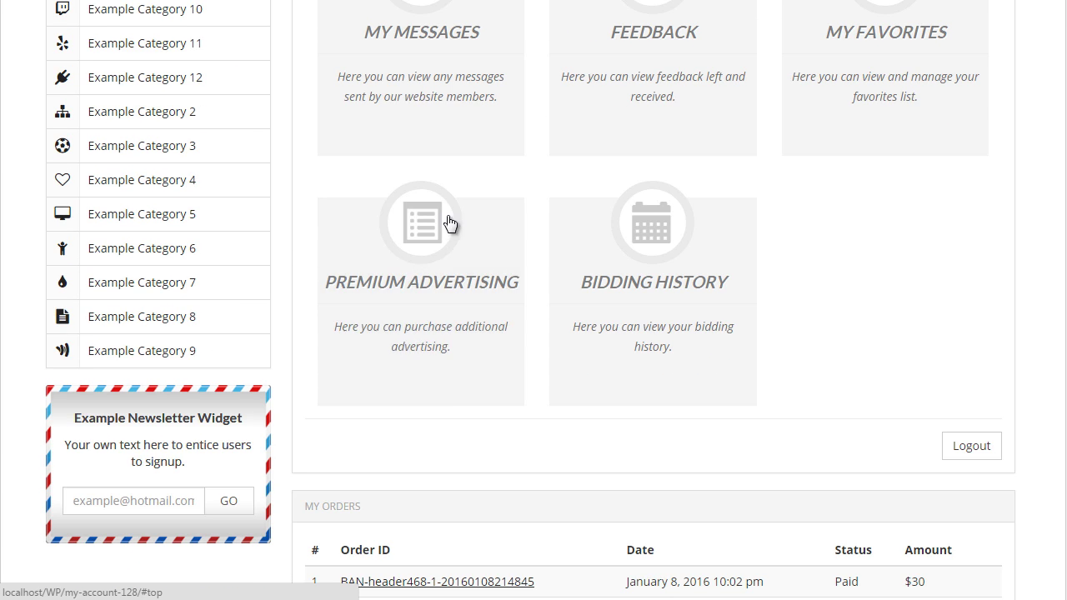
{"action": "left_click", "coordinate": [398, 244]}
{"action": "scroll", "coordinate": [462, 288], "scroll_direction": "down", "scroll_amount": 2}
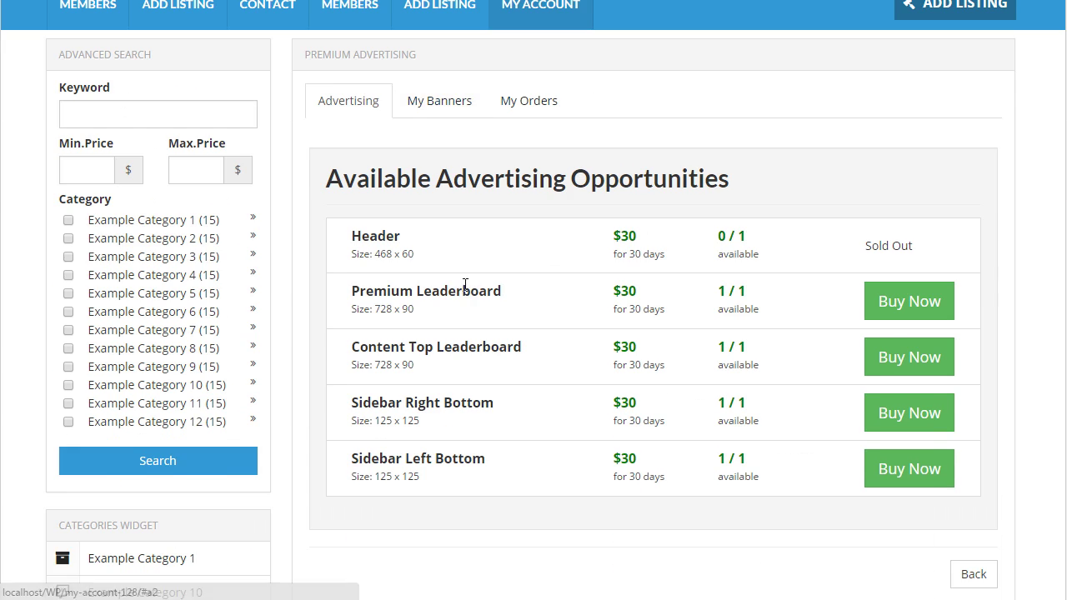
{"action": "scroll", "coordinate": [452, 308], "scroll_direction": "up", "scroll_amount": 1}
{"action": "scroll", "coordinate": [558, 287], "scroll_direction": "down", "scroll_amount": 1}
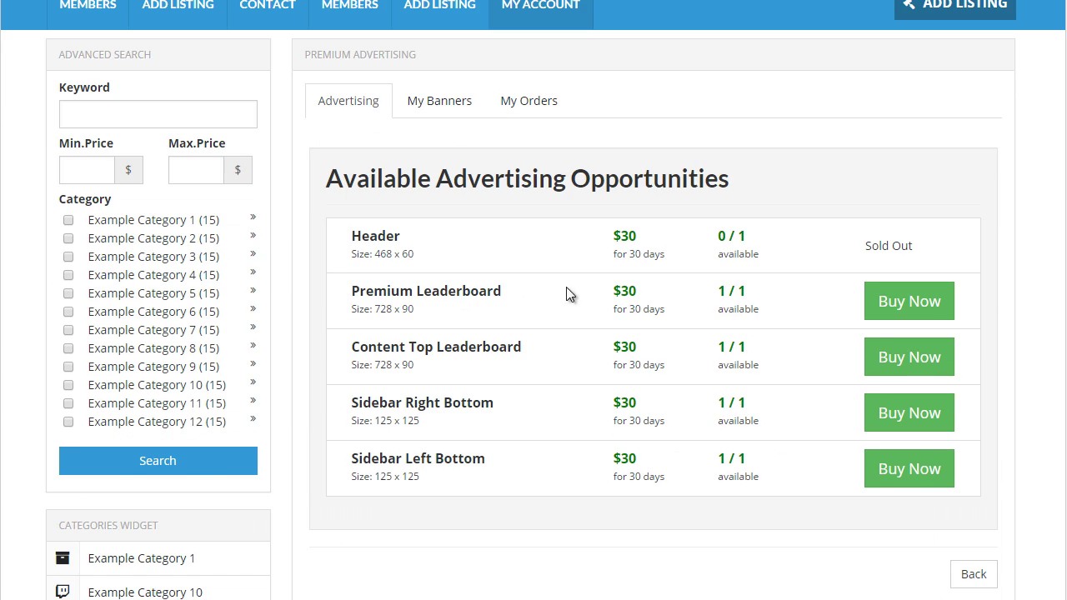
- View the member's existing banners under My Banners
{"action": "scroll", "coordinate": [584, 316], "scroll_direction": "up", "scroll_amount": 1}
{"action": "left_click", "coordinate": [448, 199]}
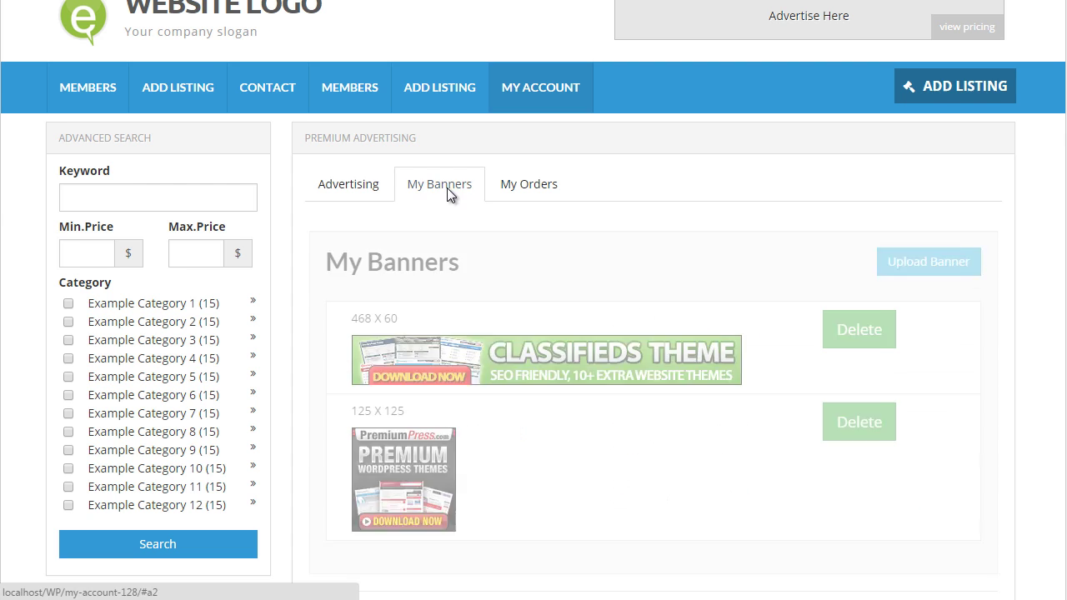
{"action": "scroll", "coordinate": [434, 400], "scroll_direction": "down", "scroll_amount": 1}
{"action": "scroll", "coordinate": [479, 367], "scroll_direction": "up", "scroll_amount": 2}
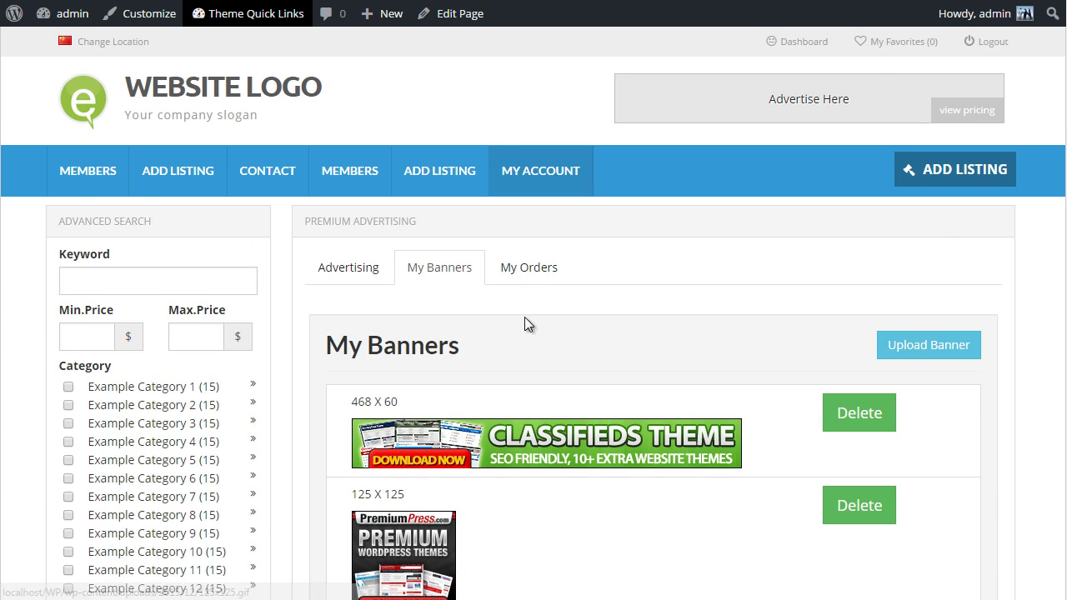
- Examine the Header order under My Orders, including its size, impressions, clicks, visitor data and banner link field
{"action": "left_click", "coordinate": [526, 270]}
{"action": "scroll", "coordinate": [487, 274], "scroll_direction": "down", "scroll_amount": 2}
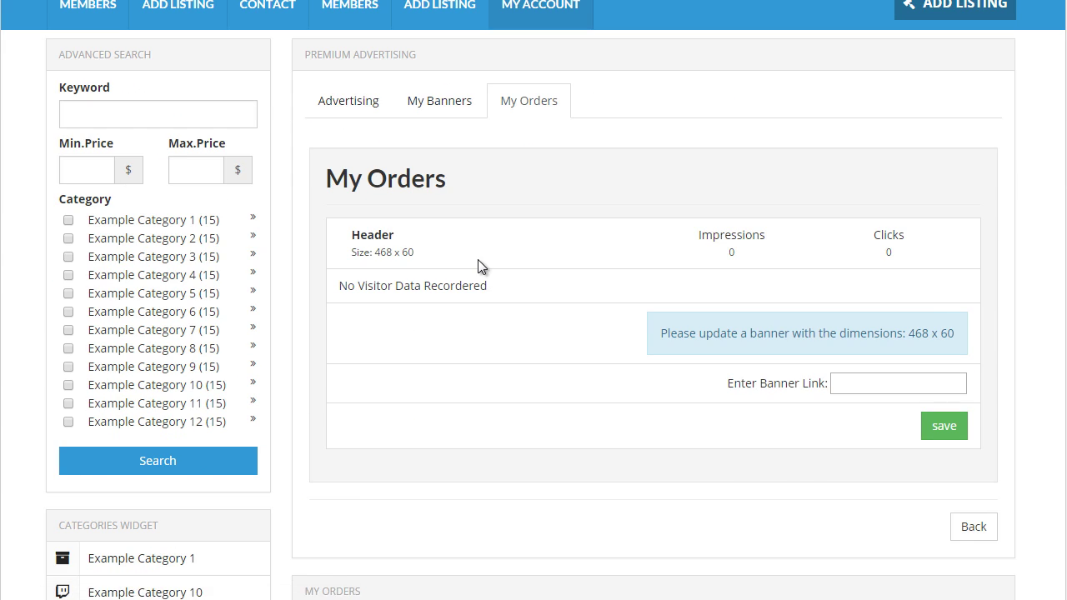
{"action": "scroll", "coordinate": [492, 266], "scroll_direction": "up", "scroll_amount": 1}
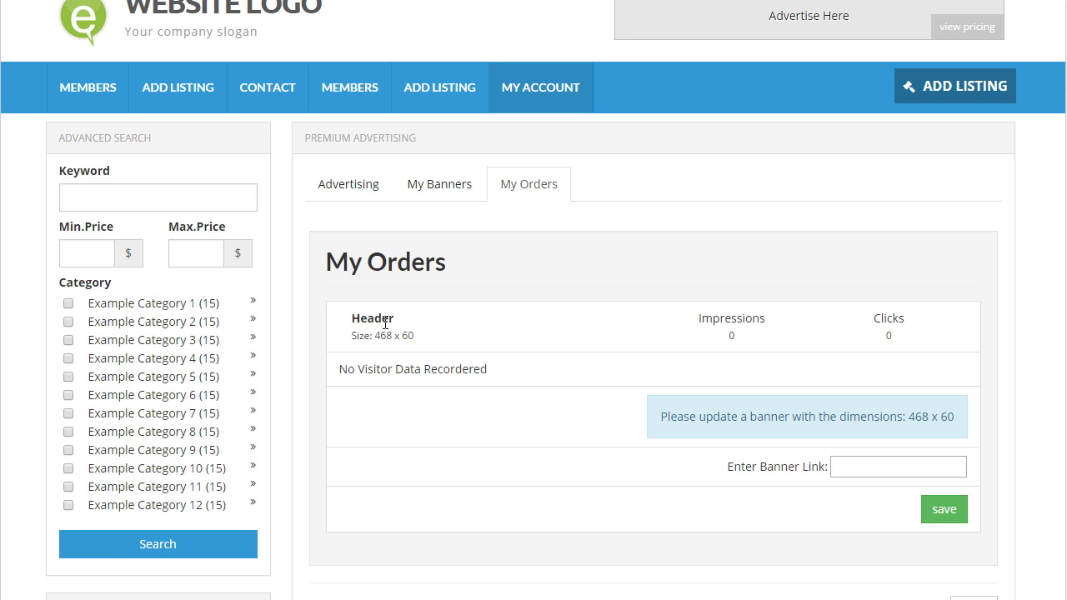
{"action": "left_click_drag", "start_coordinate": [414, 336], "coordinate": [389, 339]}
{"action": "left_click", "coordinate": [892, 318]}
{"action": "scroll", "coordinate": [550, 388], "scroll_direction": "down", "scroll_amount": 1}
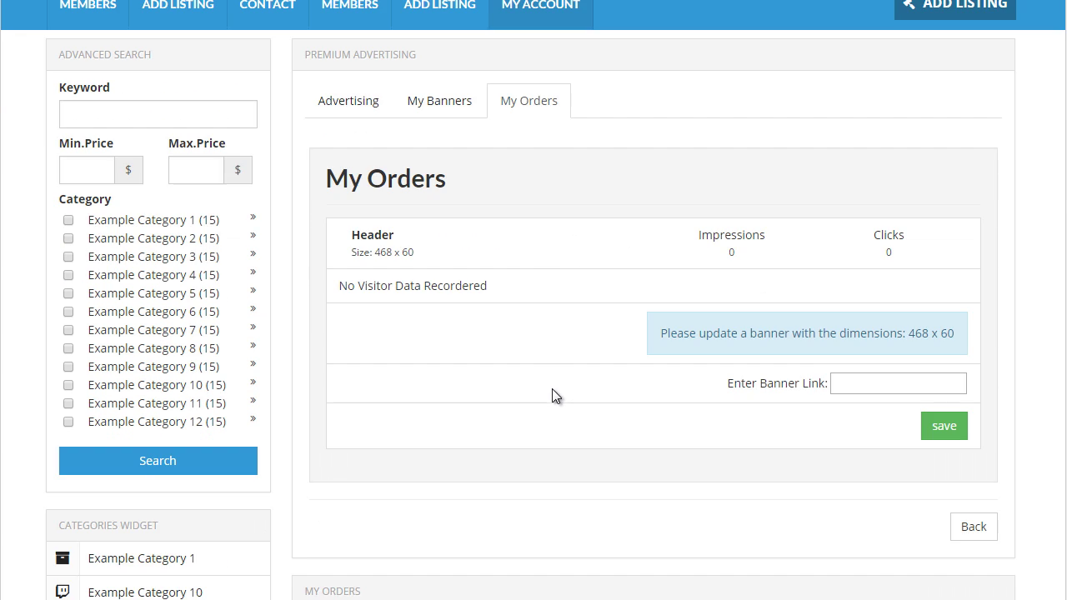
{"action": "left_click_drag", "start_coordinate": [490, 288], "coordinate": [388, 288]}
{"action": "left_click", "coordinate": [388, 287]}
- Delete the 468 x 60 and 125 x 125 banners from My Banners
{"action": "scroll", "coordinate": [724, 334], "scroll_direction": "up", "scroll_amount": 1}
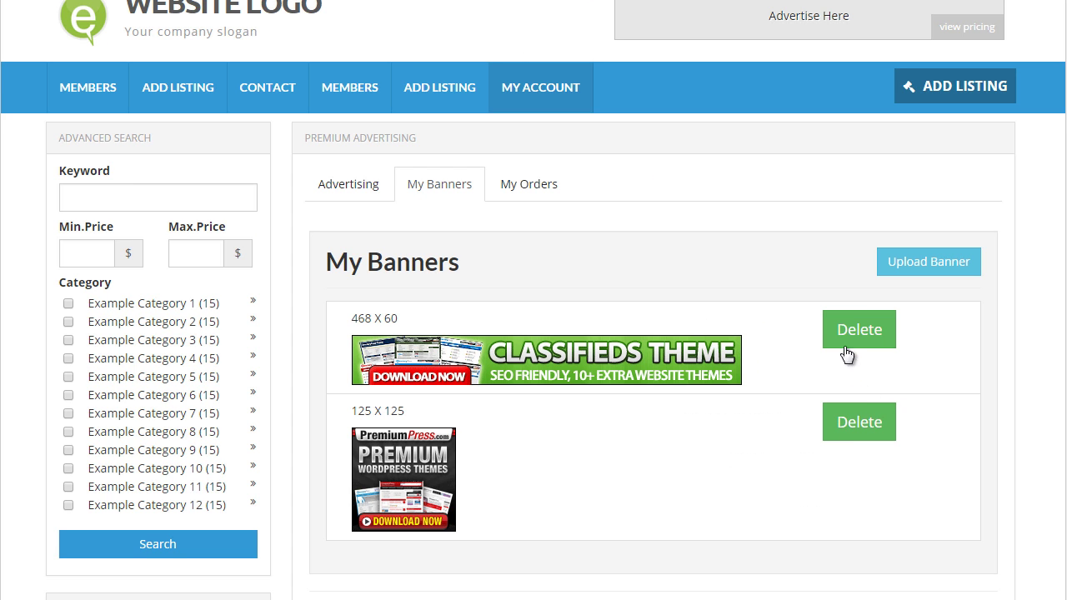
{"action": "left_click", "coordinate": [846, 343]}
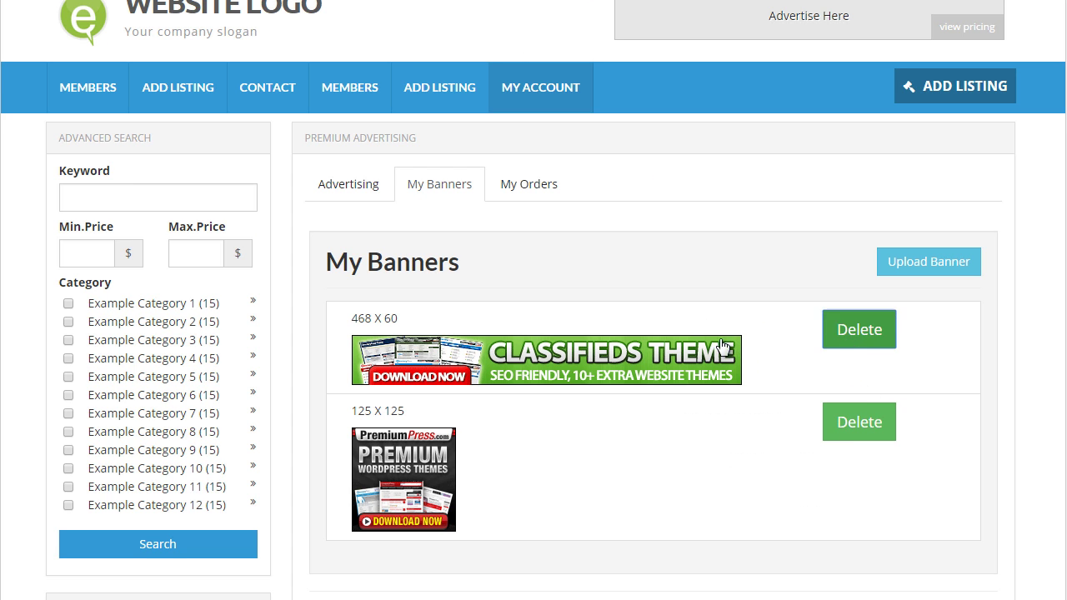
{"action": "scroll", "coordinate": [540, 378], "scroll_direction": "down", "scroll_amount": 1}
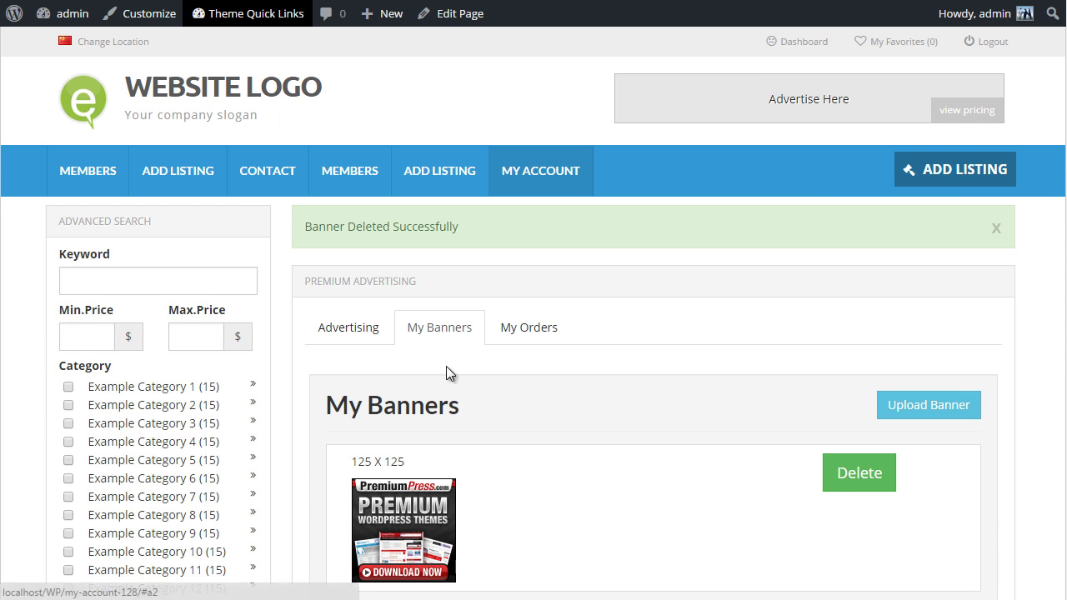
{"action": "left_click", "coordinate": [829, 462]}
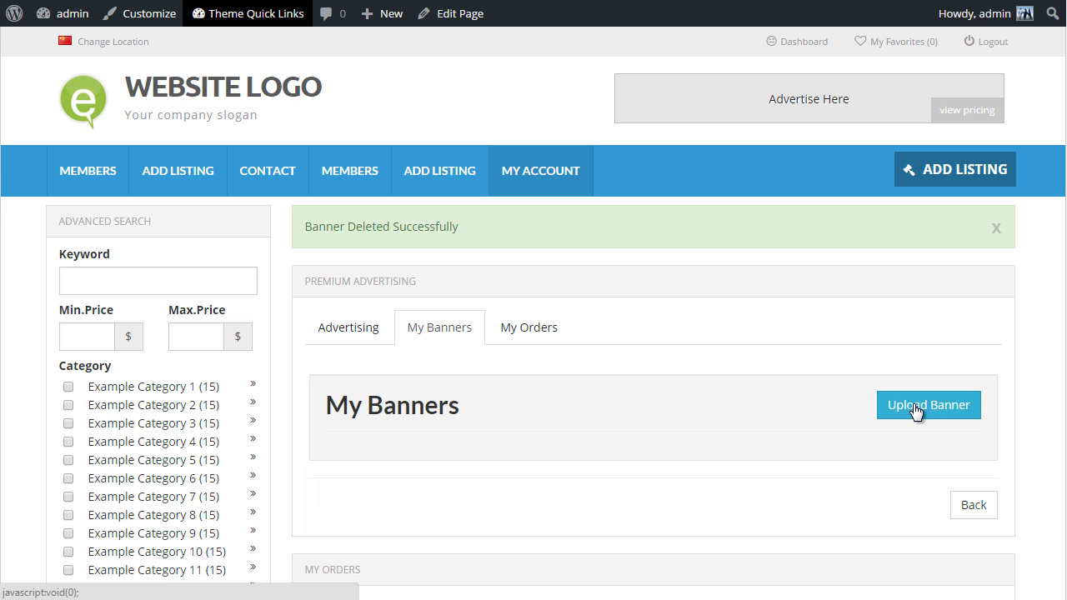
- Open the banner upload form and save the Coupon Code Theme banner image from the PremiumPress banner page
{"action": "left_click", "coordinate": [915, 406]}
{"action": "scroll", "coordinate": [475, 364], "scroll_direction": "down", "scroll_amount": 2}
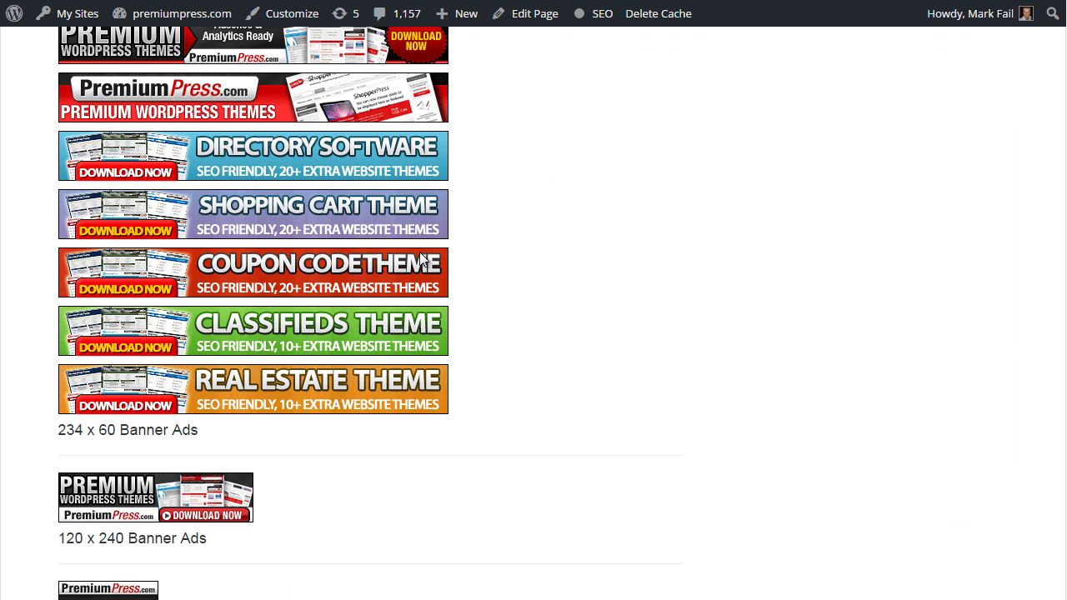
{"action": "right_click", "coordinate": [432, 264]}
{"action": "left_click", "coordinate": [749, 330]}
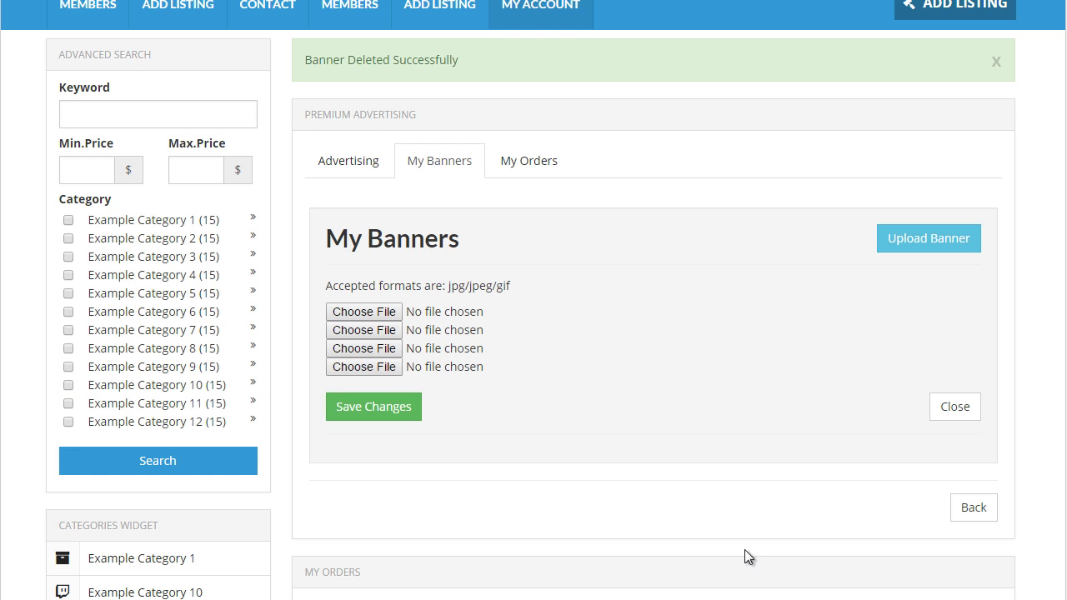
- Choose 468x60-cp.gif as the first banner file and save it to My Banners
{"action": "left_click", "coordinate": [383, 312]}
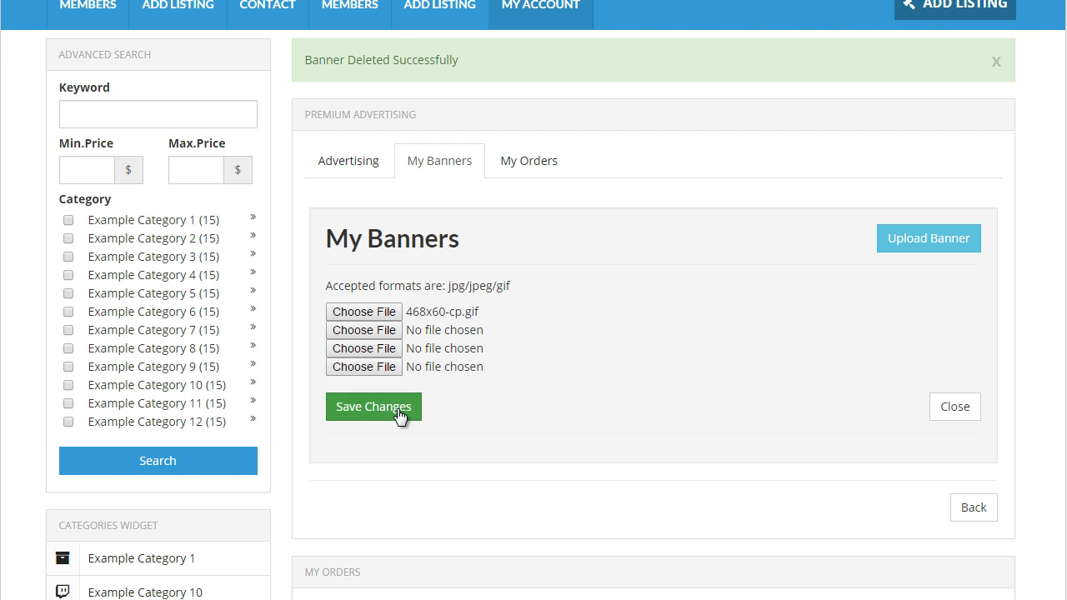
{"action": "left_click", "coordinate": [379, 409]}
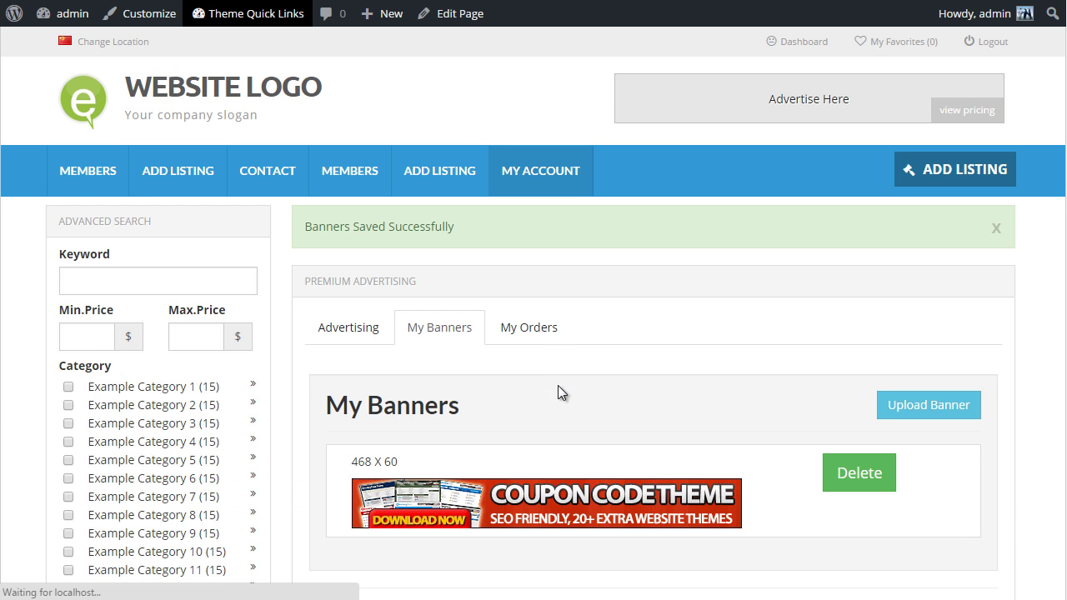
- Open My Orders and select 468x60-cp.gif as the banner for the Header order
{"action": "scroll", "coordinate": [626, 353], "scroll_direction": "down", "scroll_amount": 2}
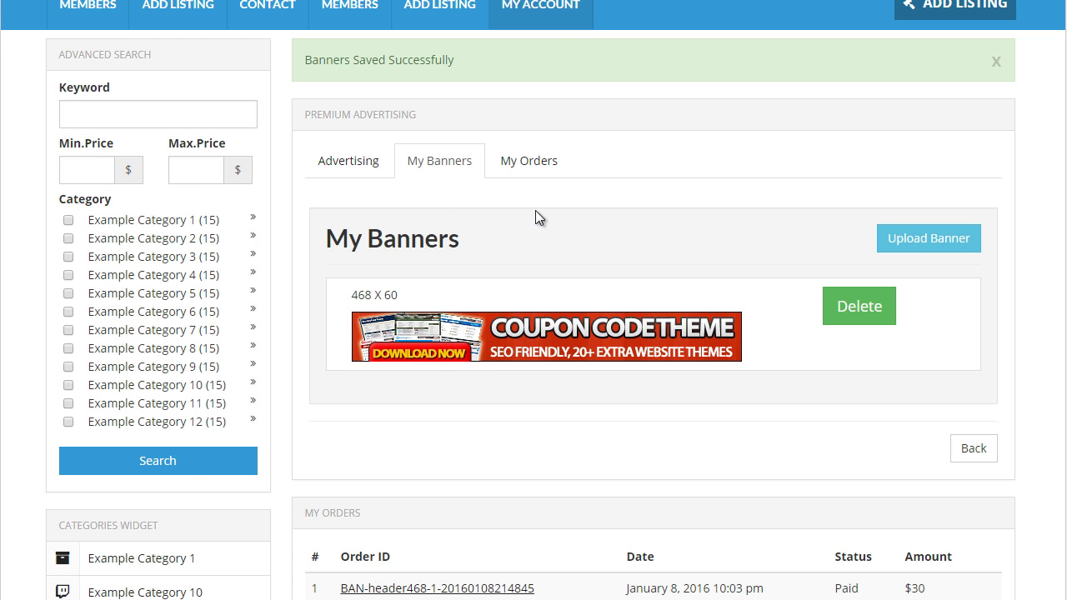
{"action": "left_click", "coordinate": [556, 169]}
{"action": "scroll", "coordinate": [733, 285], "scroll_direction": "down", "scroll_amount": 1}
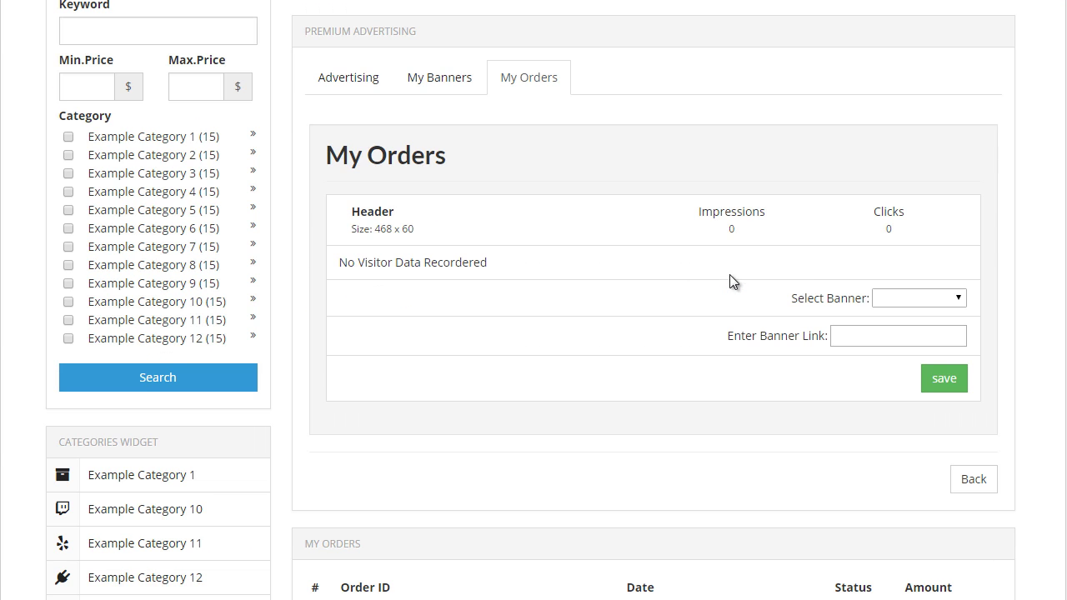
{"action": "scroll", "coordinate": [840, 332], "scroll_direction": "up", "scroll_amount": 1}
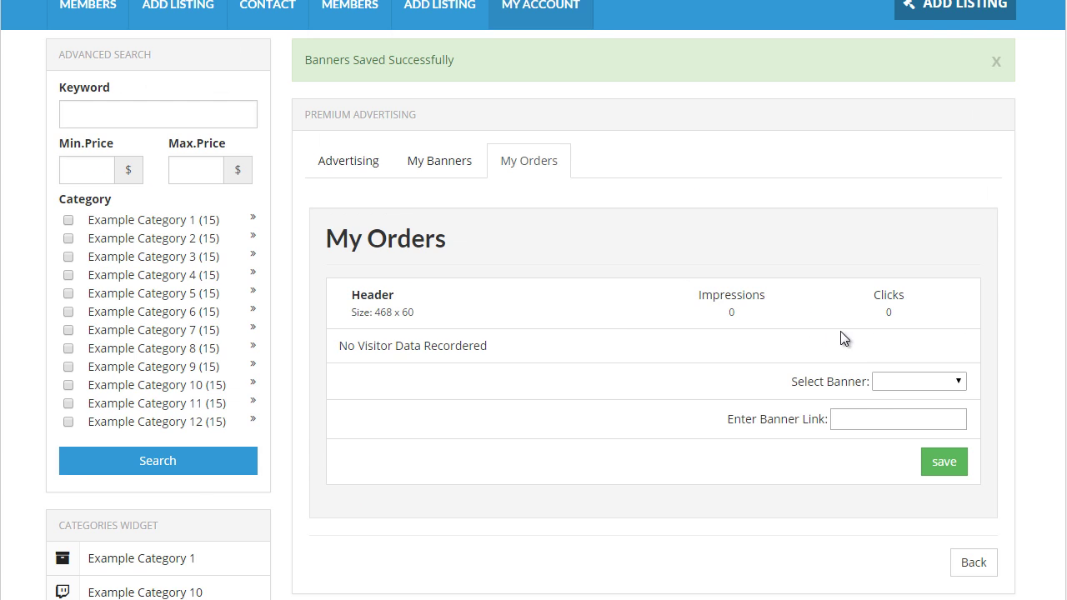
{"action": "left_click", "coordinate": [891, 379]}
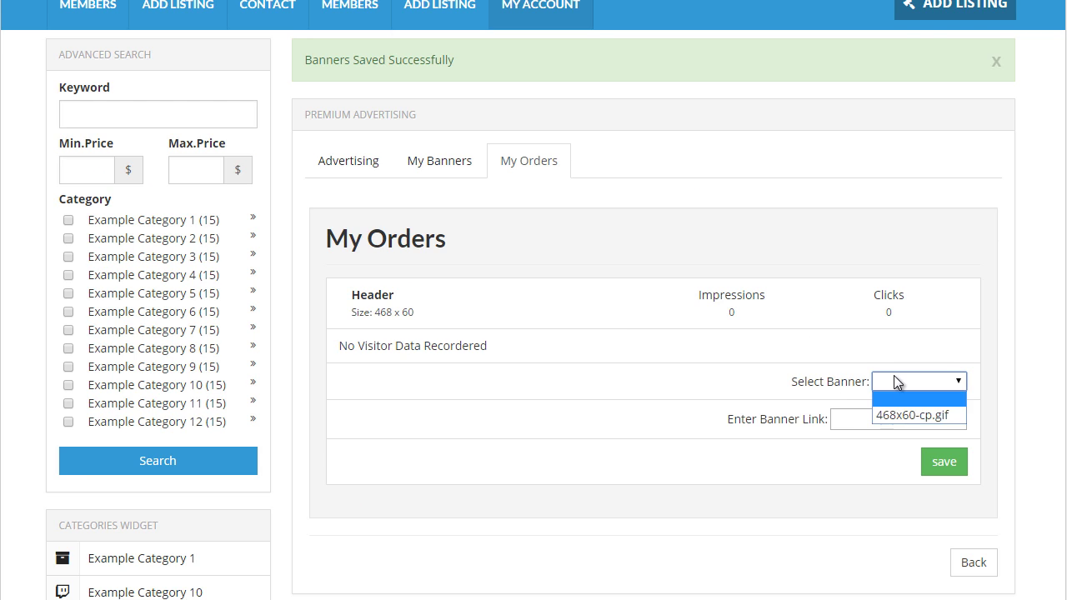
{"action": "left_click", "coordinate": [918, 414]}
{"action": "left_click", "coordinate": [856, 414]}
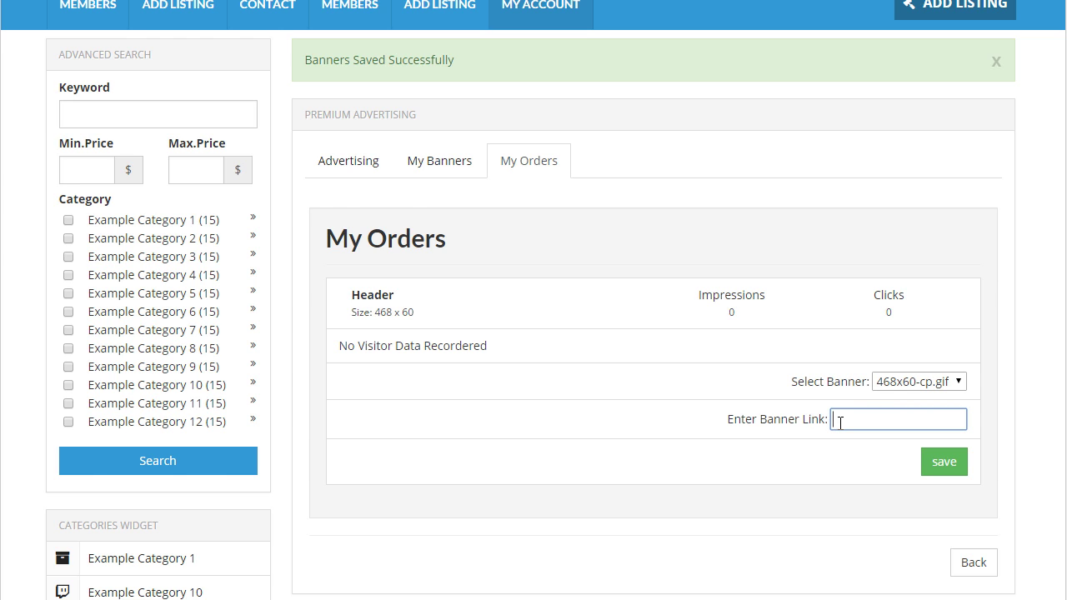
{"action": "left_click", "coordinate": [840, 422]}
{"action": "scroll", "coordinate": [768, 442], "scroll_direction": "up", "scroll_amount": 1}
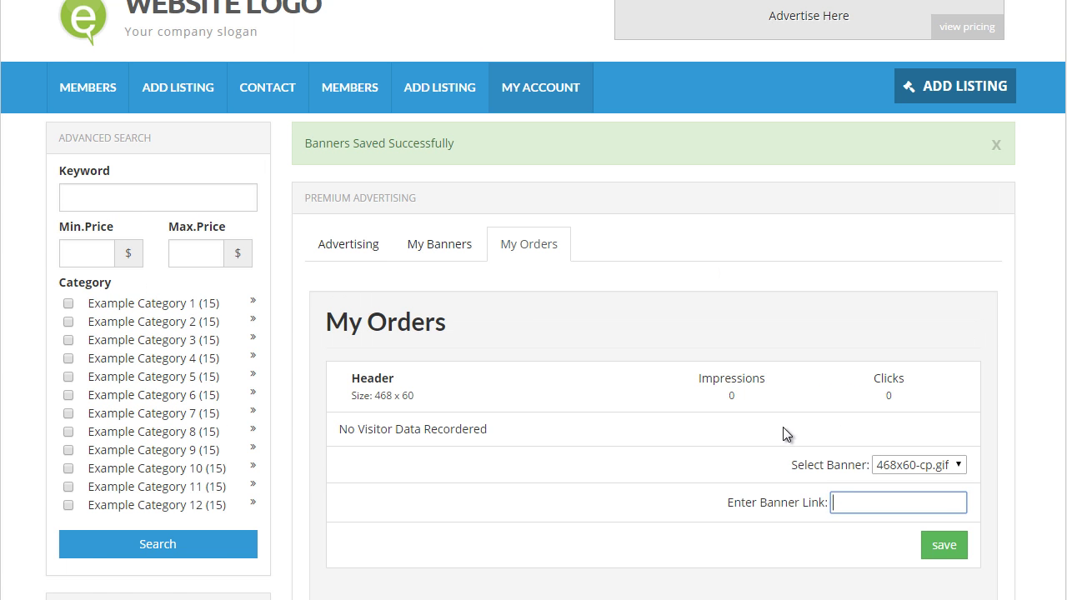
{"action": "scroll", "coordinate": [784, 428], "scroll_direction": "down", "scroll_amount": 1}
{"action": "left_click", "coordinate": [836, 422]}
{"action": "left_click", "coordinate": [842, 435]}
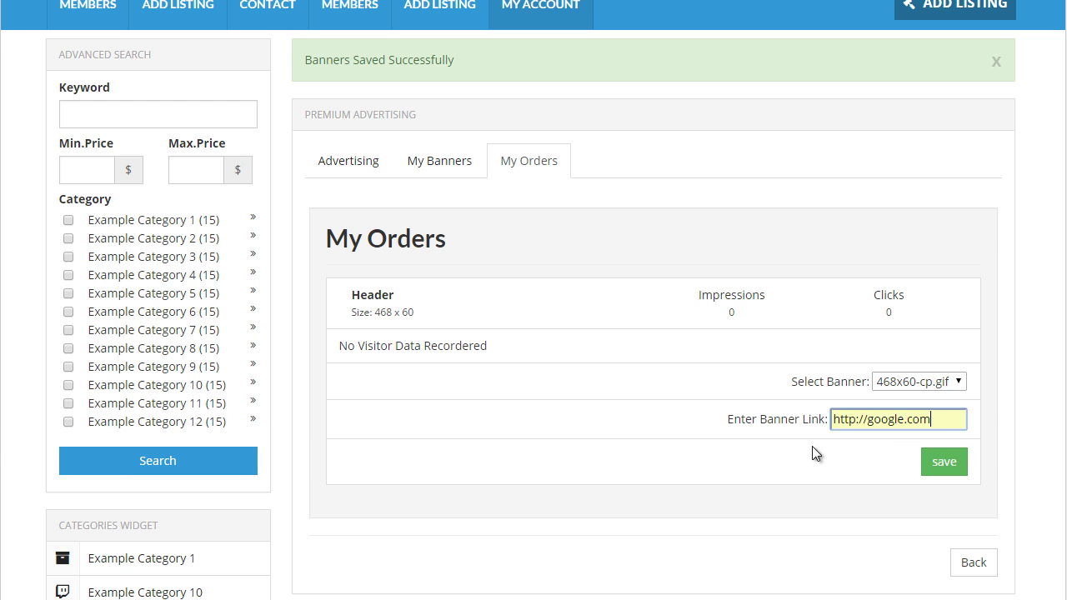
{"action": "left_click", "coordinate": [945, 467]}
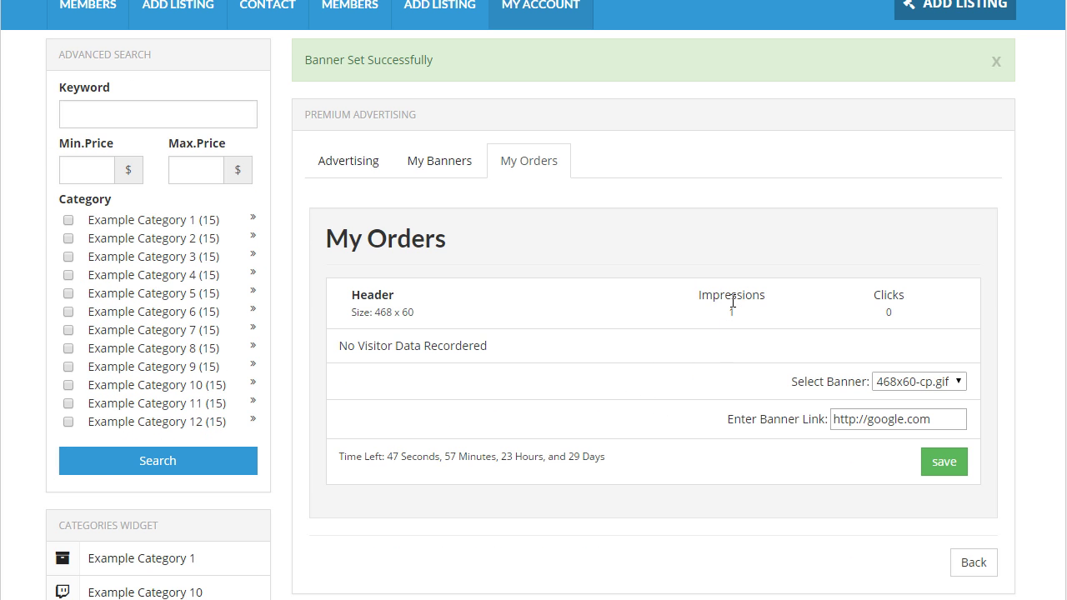
- Check the Header order's impressions and the time left on its advertising period
{"action": "scroll", "coordinate": [404, 413], "scroll_direction": "down", "scroll_amount": 1}
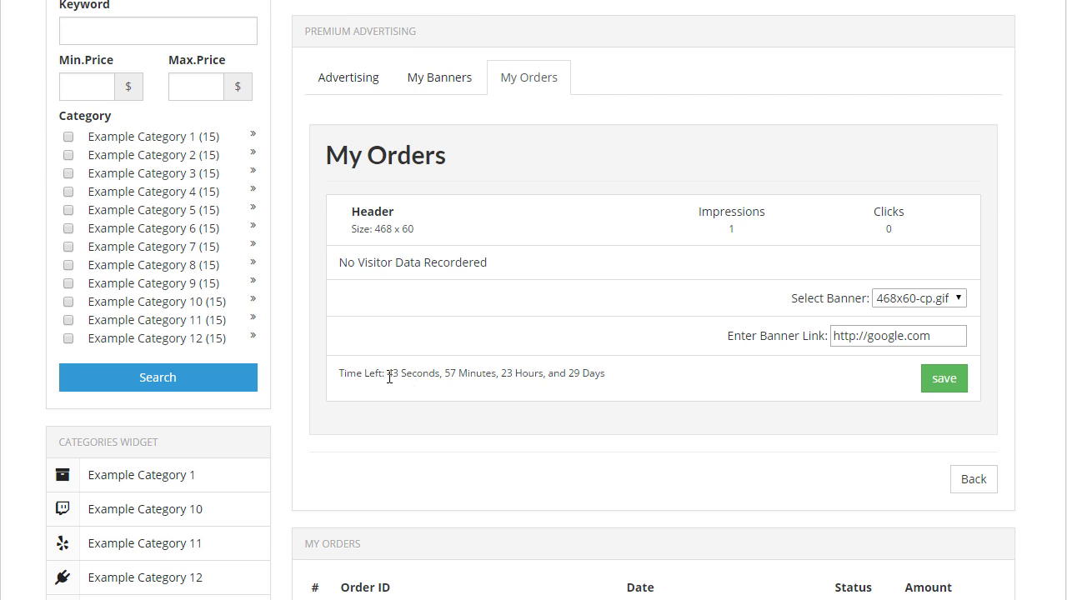
{"action": "left_click_drag", "start_coordinate": [573, 376], "coordinate": [394, 376]}
{"action": "scroll", "coordinate": [506, 469], "scroll_direction": "up", "scroll_amount": 1}
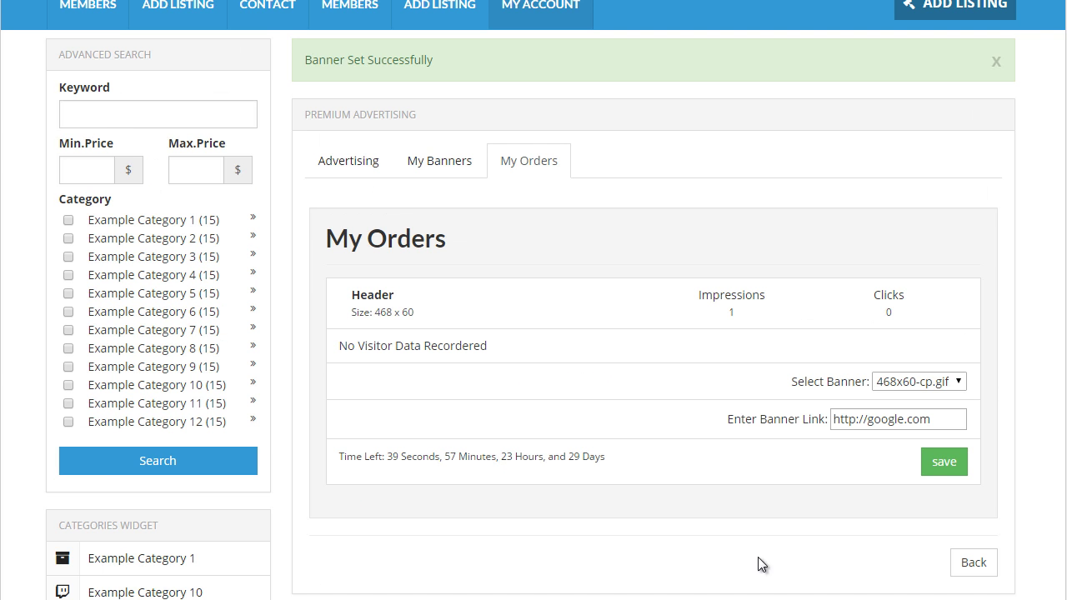
{"action": "scroll", "coordinate": [605, 414], "scroll_direction": "up", "scroll_amount": 2}
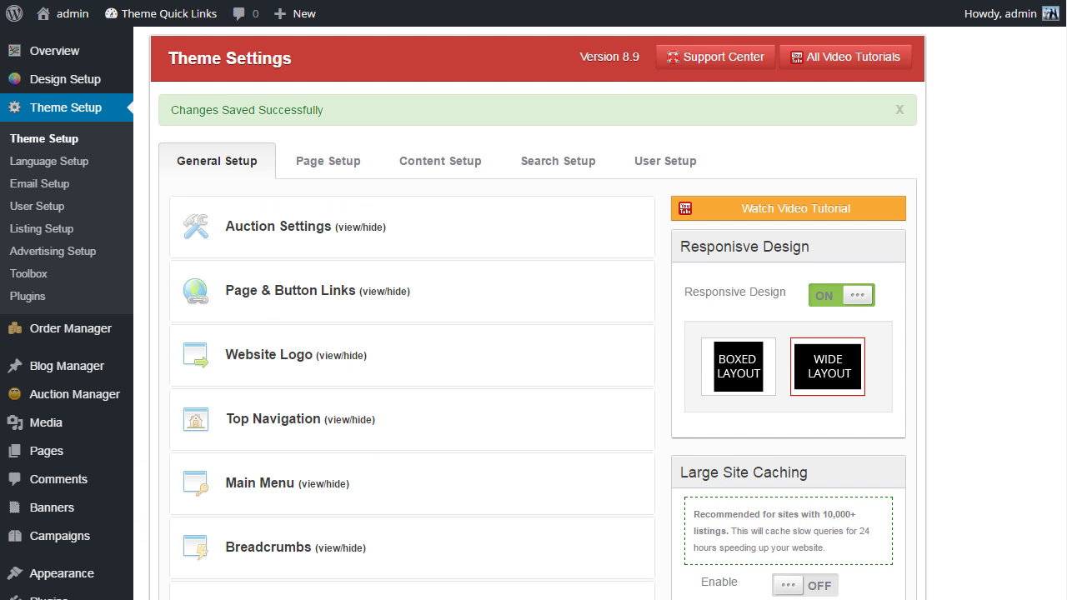
- Switch to the WordPress admin and review the site statistics and performance chart in the Website Overview
{"action": "left_click", "coordinate": [55, 50]}
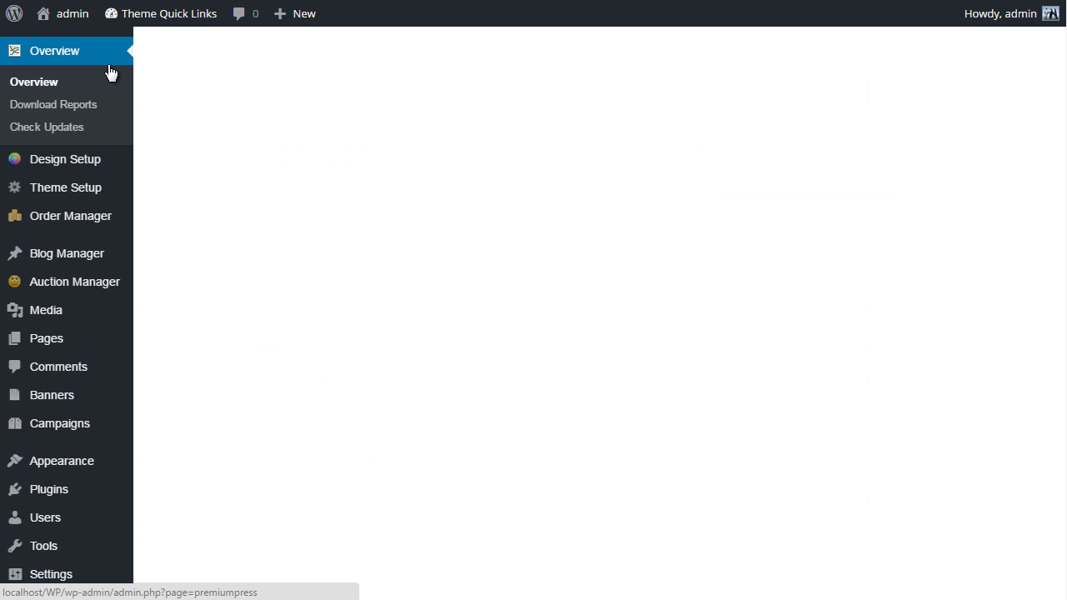
{"action": "scroll", "coordinate": [117, 208], "scroll_direction": "down", "scroll_amount": 1}
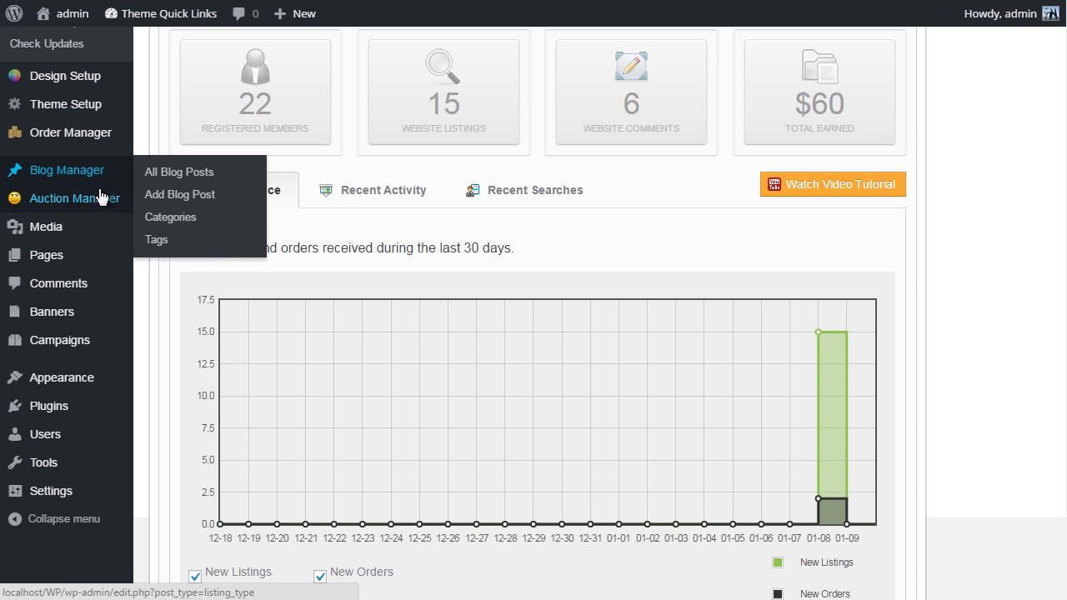
{"action": "scroll", "coordinate": [91, 192], "scroll_direction": "up", "scroll_amount": 1}
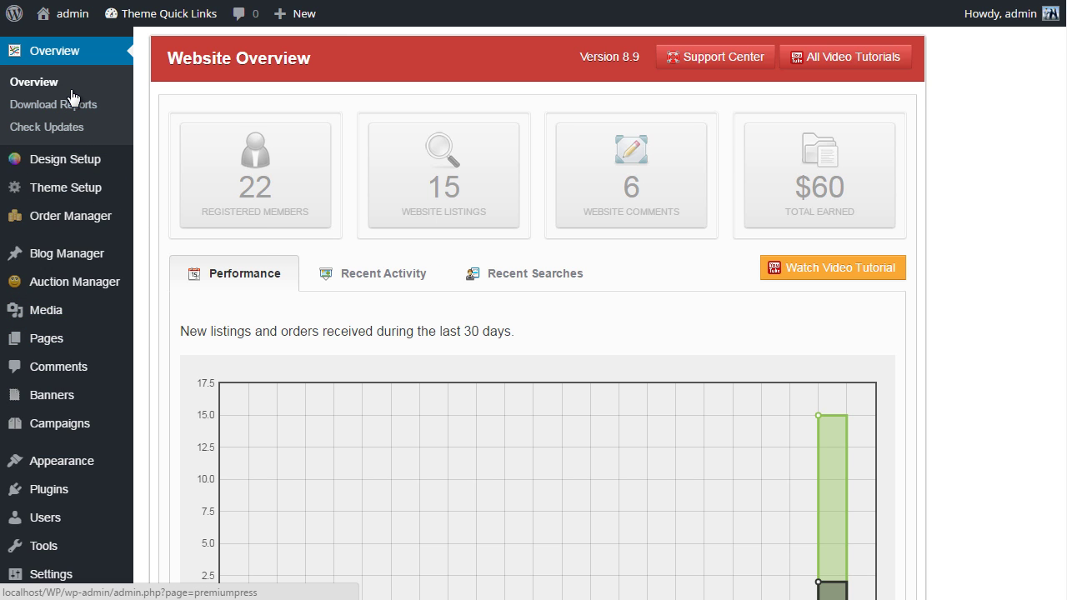
{"action": "scroll", "coordinate": [66, 267], "scroll_direction": "down", "scroll_amount": 2}
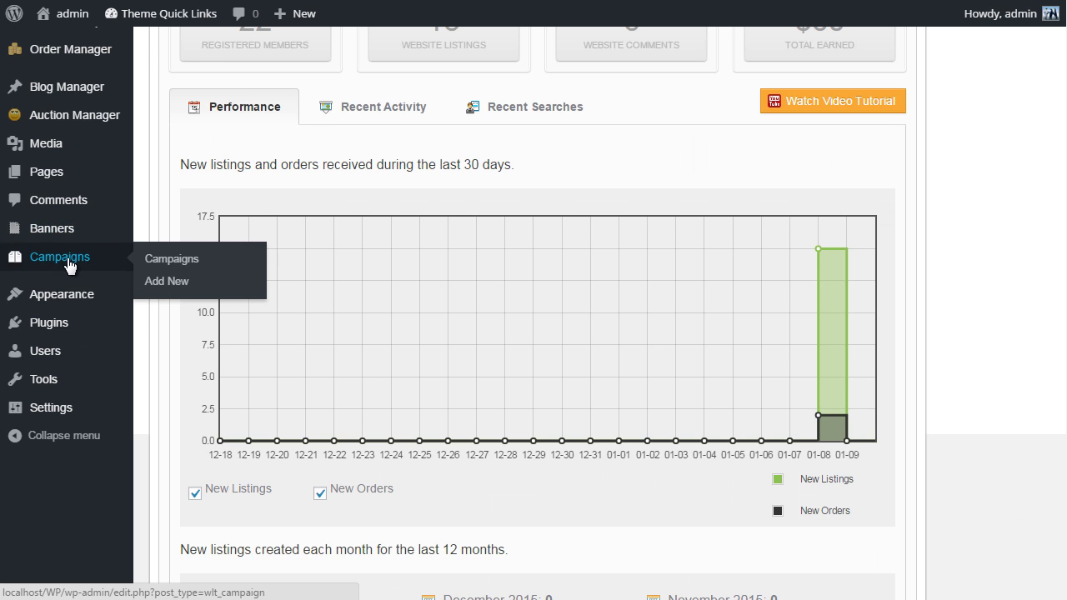
- Open the header468 campaign from Campaigns for editing and examine its custom fields, including clicks, impressions, expiry date and URL
{"action": "mouse_move", "coordinate": [58, 238]}
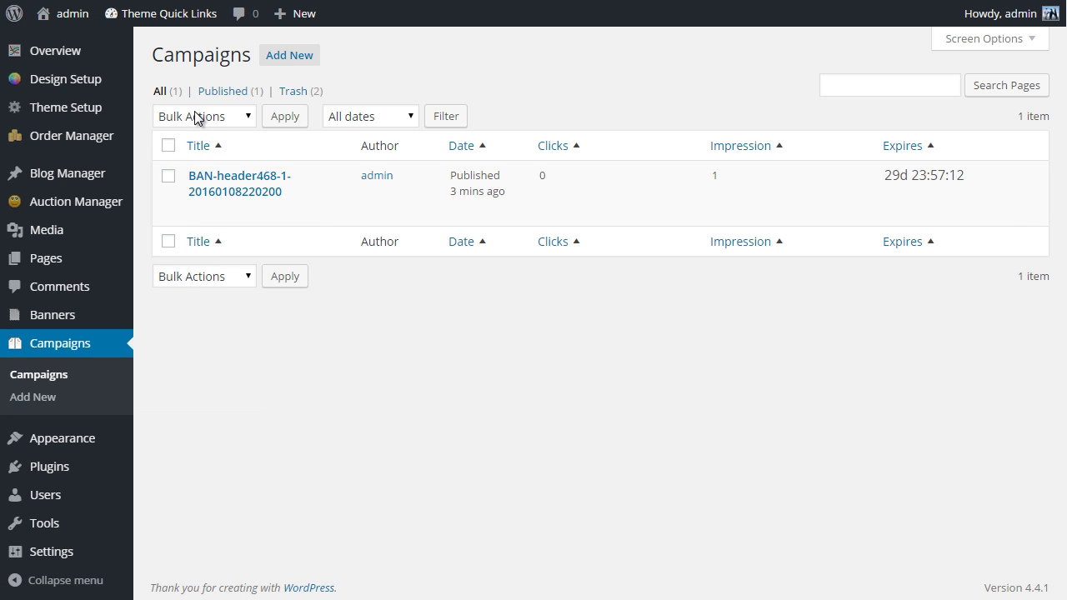
{"action": "left_click", "coordinate": [198, 212]}
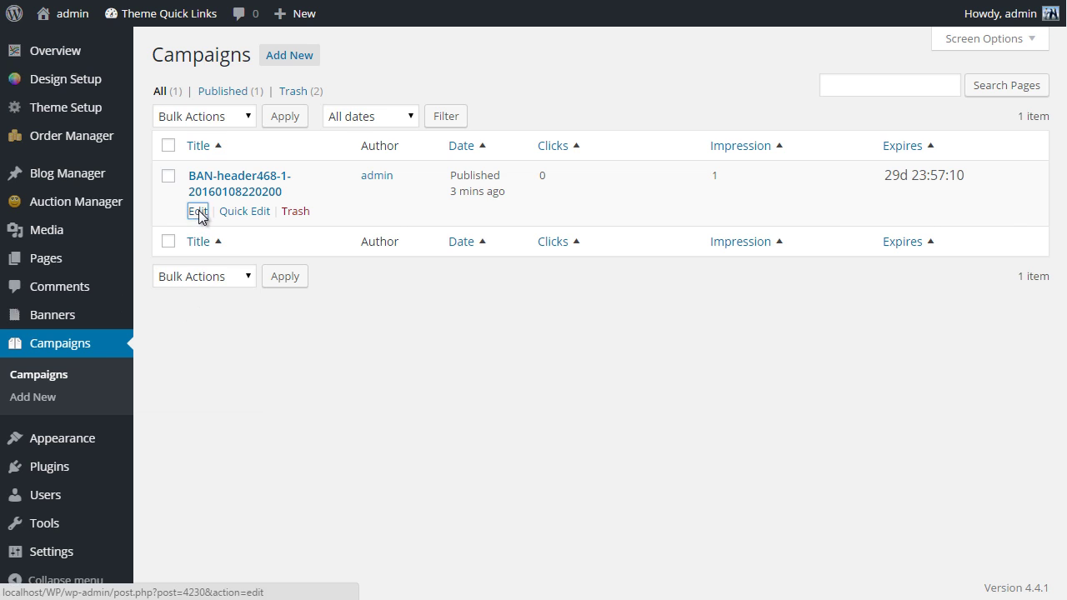
{"action": "scroll", "coordinate": [325, 230], "scroll_direction": "down", "scroll_amount": 2}
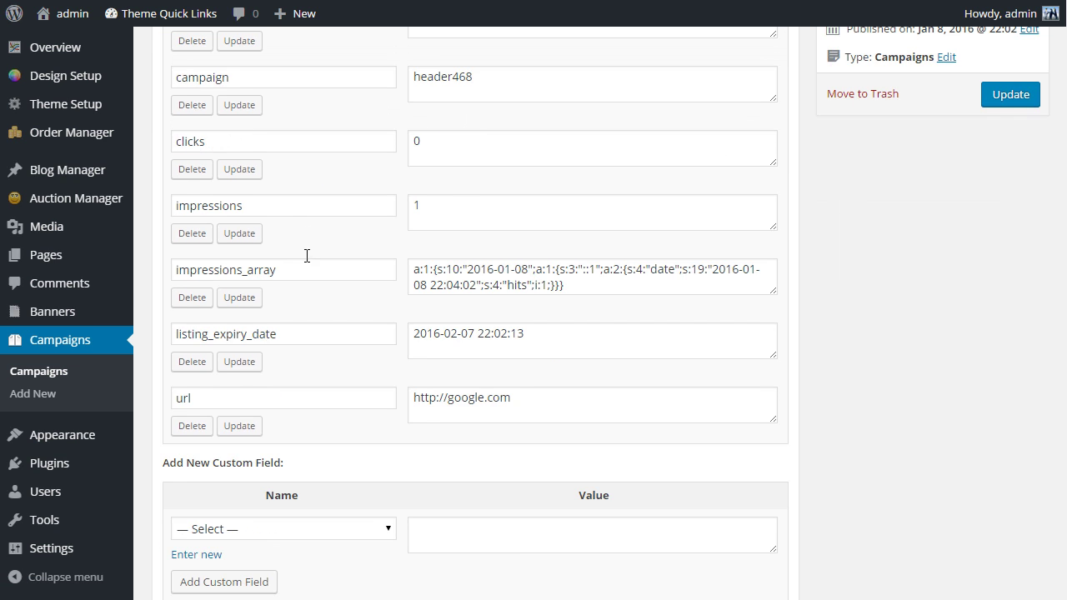
{"action": "scroll", "coordinate": [307, 256], "scroll_direction": "up", "scroll_amount": 2}
{"action": "scroll", "coordinate": [281, 205], "scroll_direction": "down", "scroll_amount": 2}
{"action": "scroll", "coordinate": [296, 324], "scroll_direction": "up", "scroll_amount": 2}
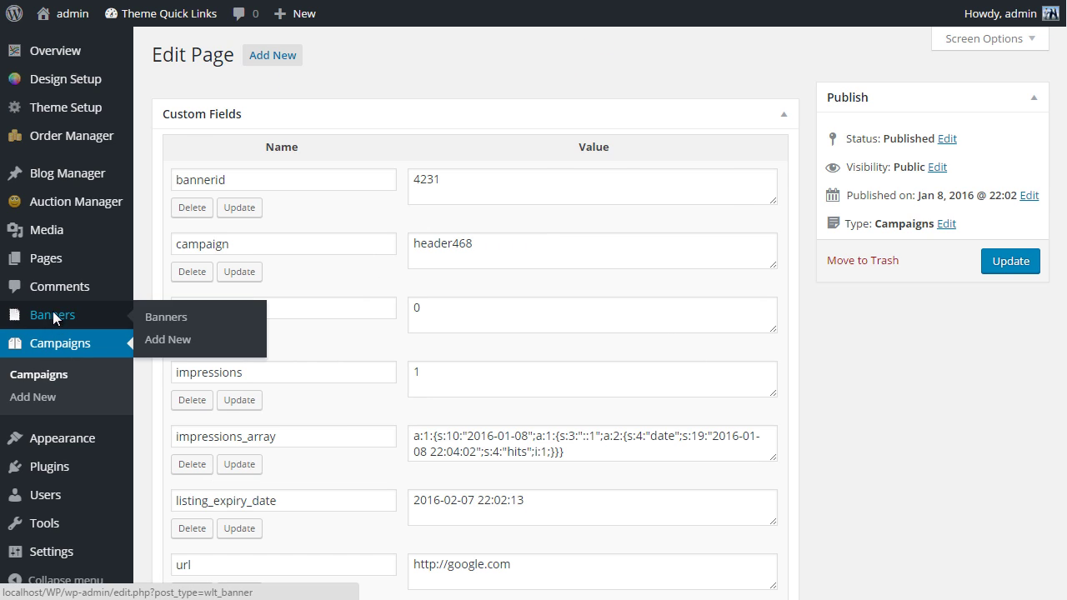
- View the member's uploaded banner in the Banners list, and open Advertising Setup
{"action": "left_click", "coordinate": [53, 317]}
{"action": "mouse_move", "coordinate": [64, 124]}
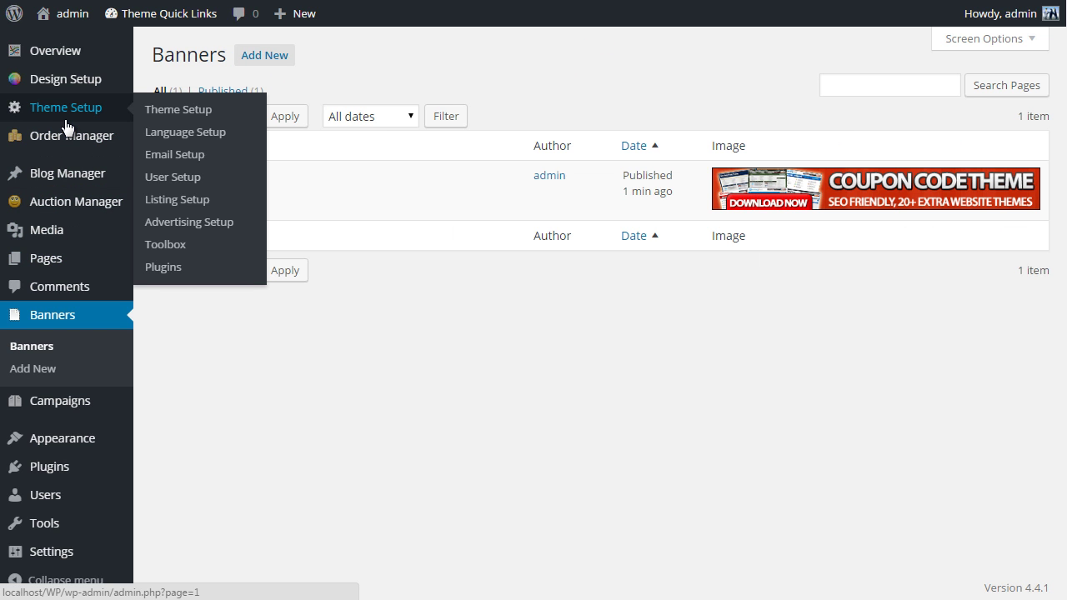
{"action": "left_click", "coordinate": [196, 222]}
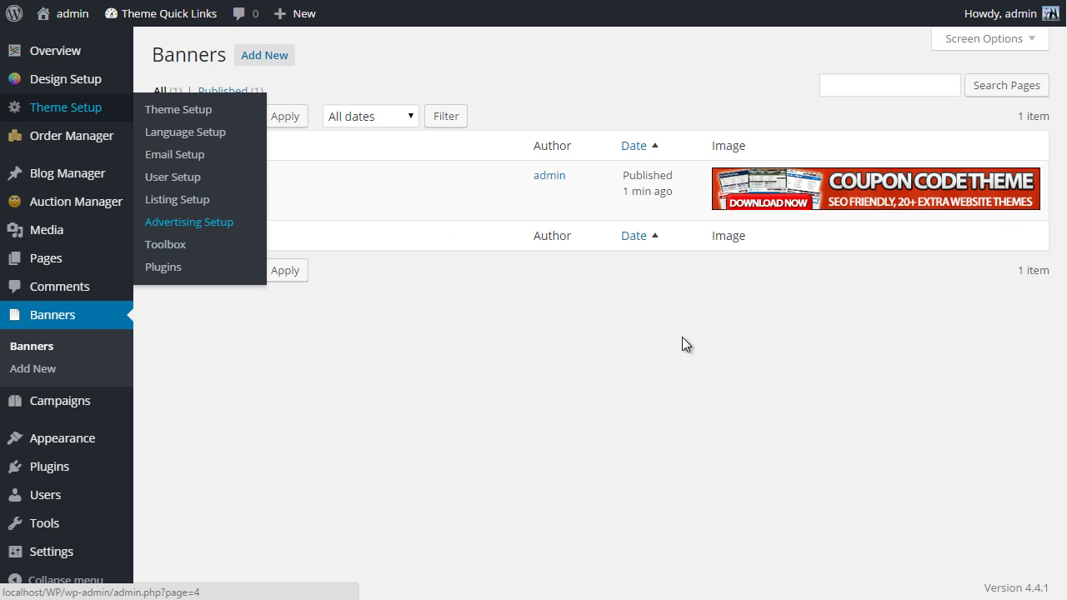